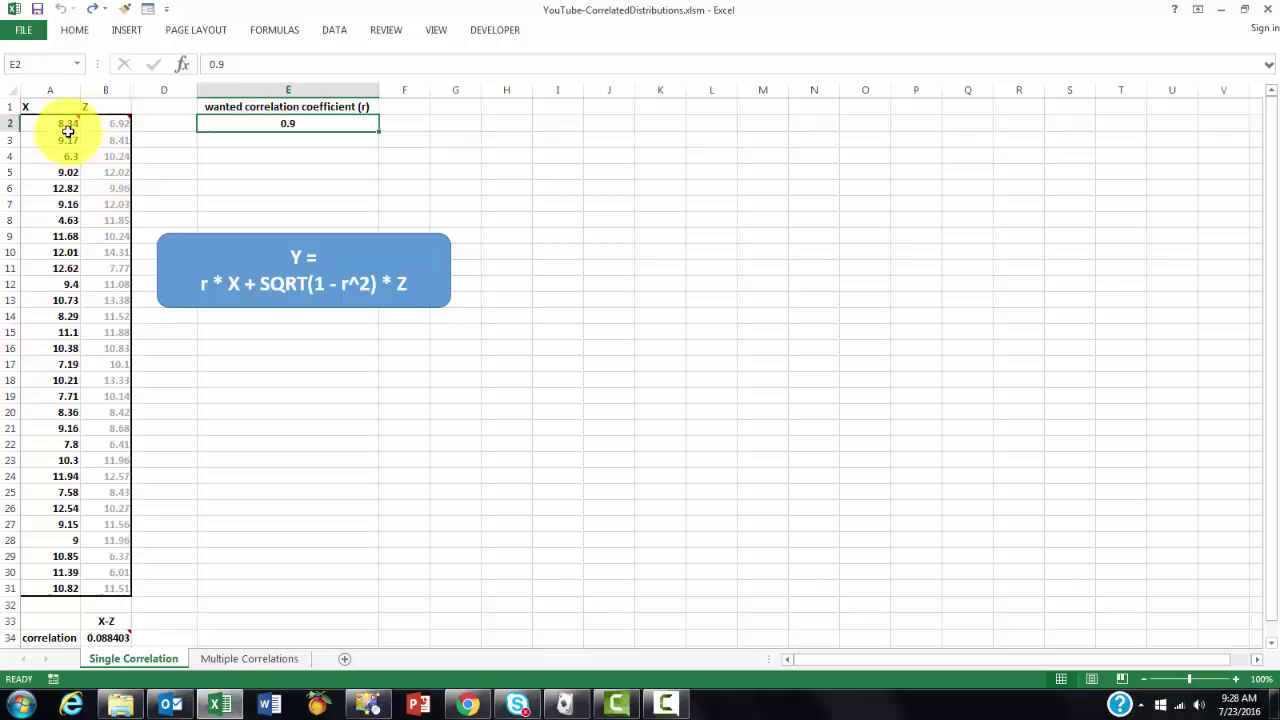
Unhide column C to show the Y values, which reach an X-Y correlation of 0.889079
{"action": "mouse_move", "coordinate": [60, 123]}
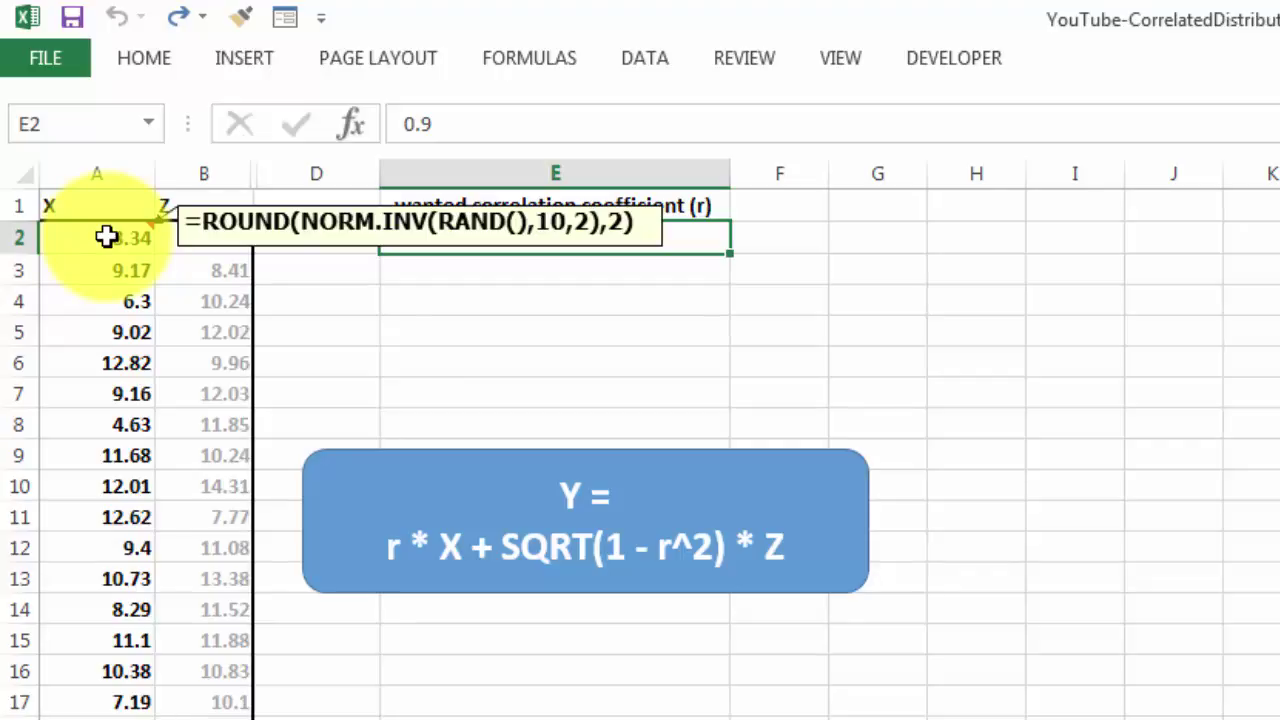
{"action": "mouse_move", "coordinate": [201, 242]}
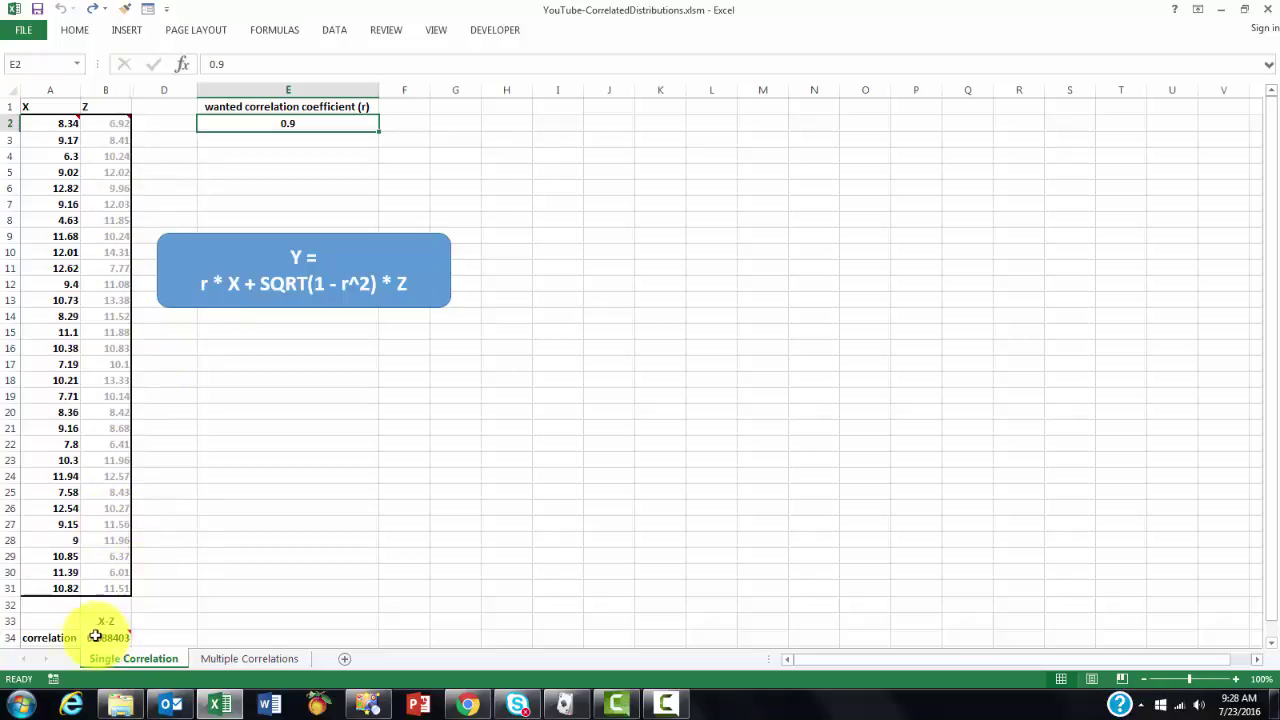
{"action": "mouse_move", "coordinate": [104, 636]}
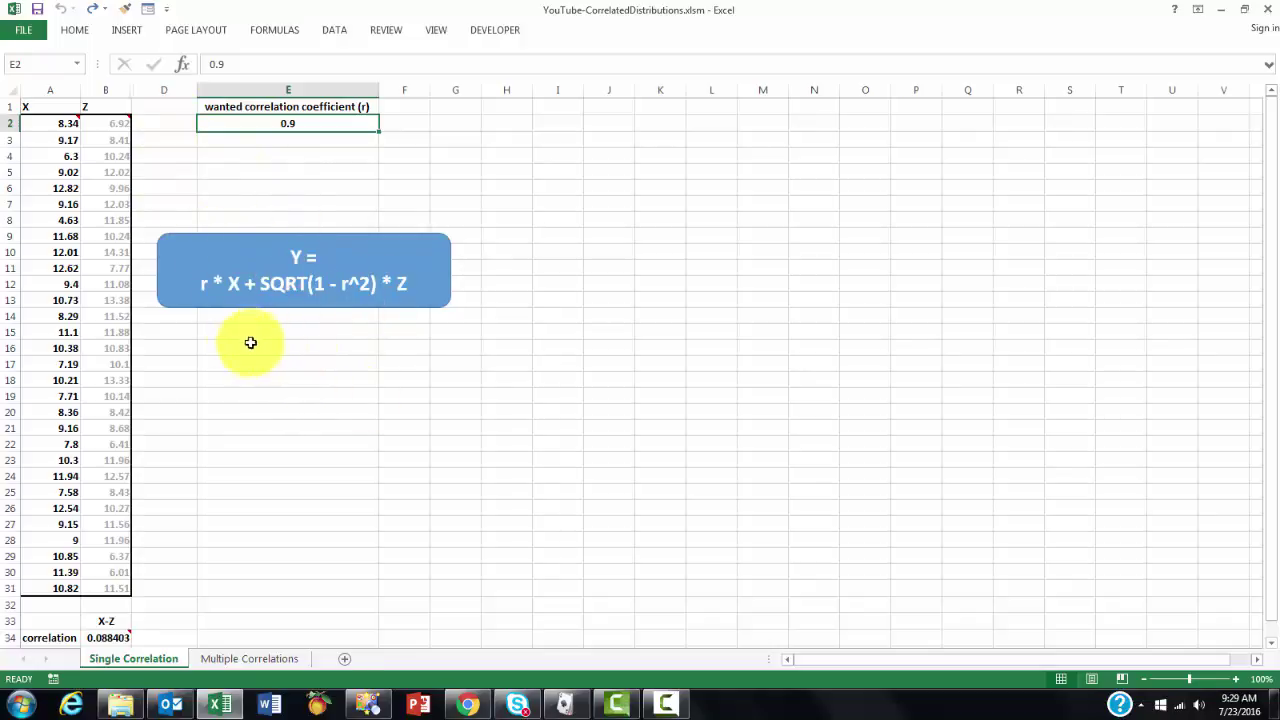
{"action": "left_click", "coordinate": [14, 93]}
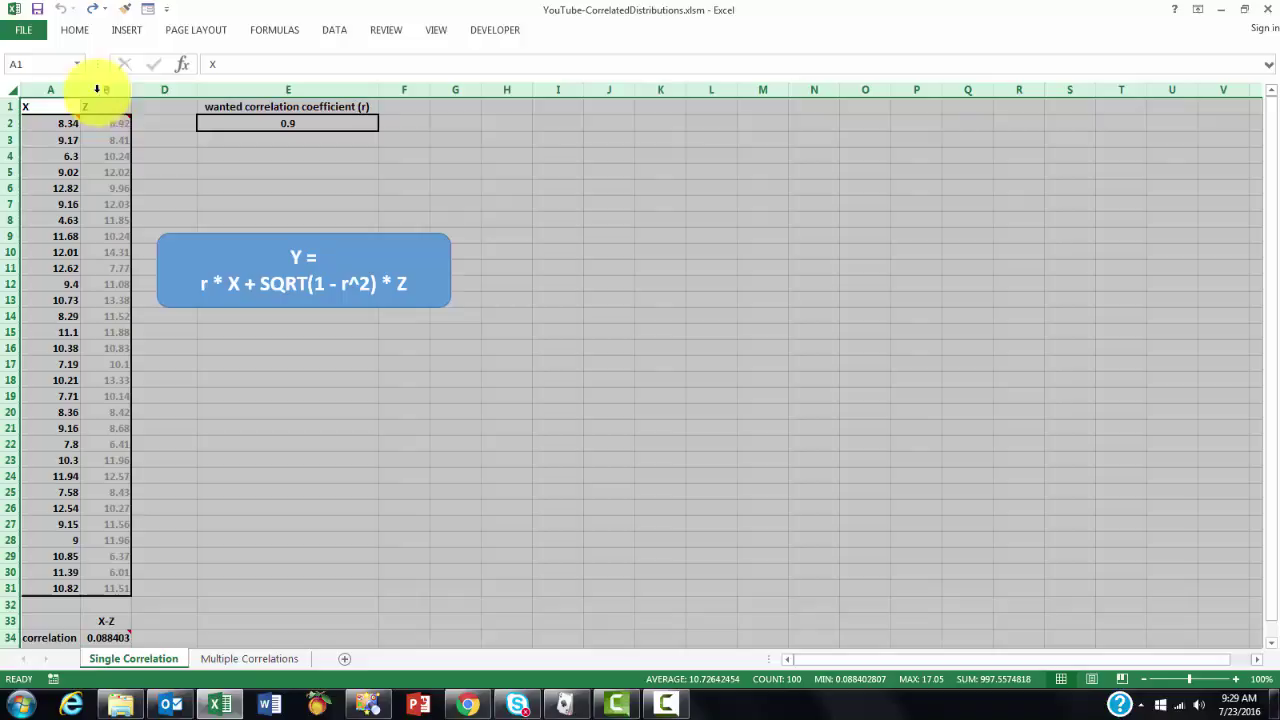
{"action": "right_click", "coordinate": [152, 92]}
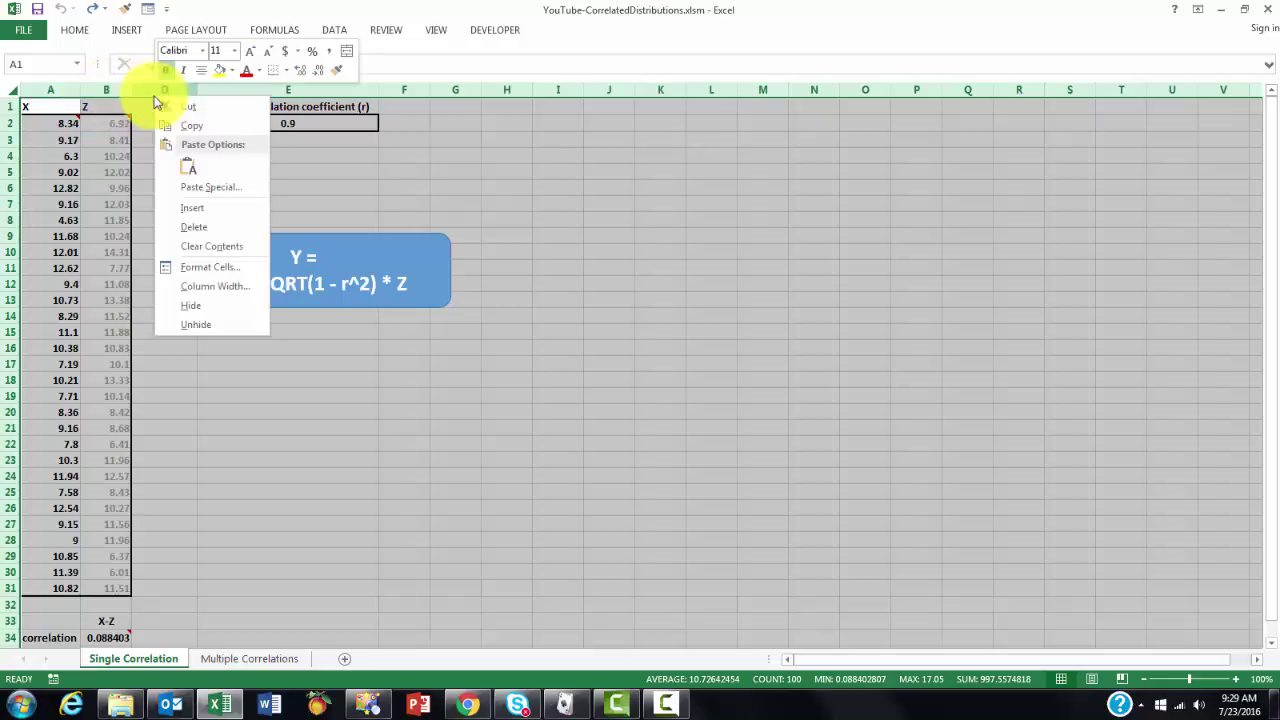
{"action": "left_click", "coordinate": [200, 323]}
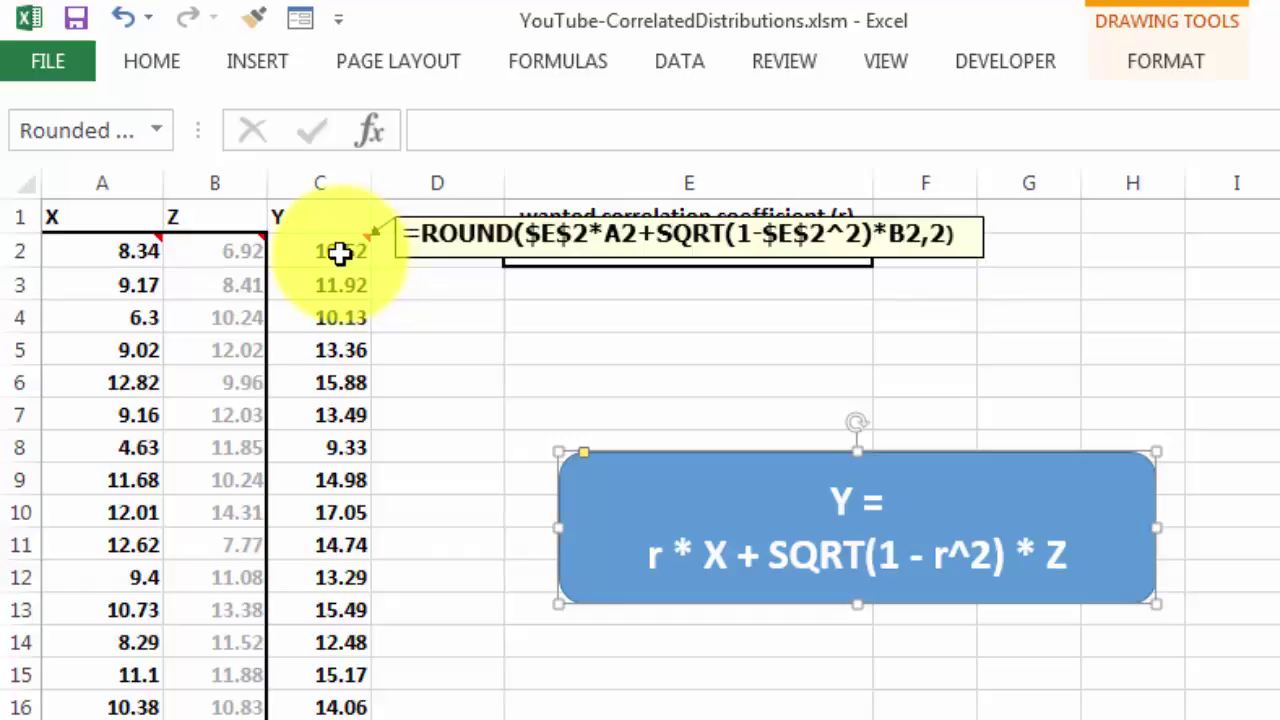
{"action": "mouse_move", "coordinate": [205, 252]}
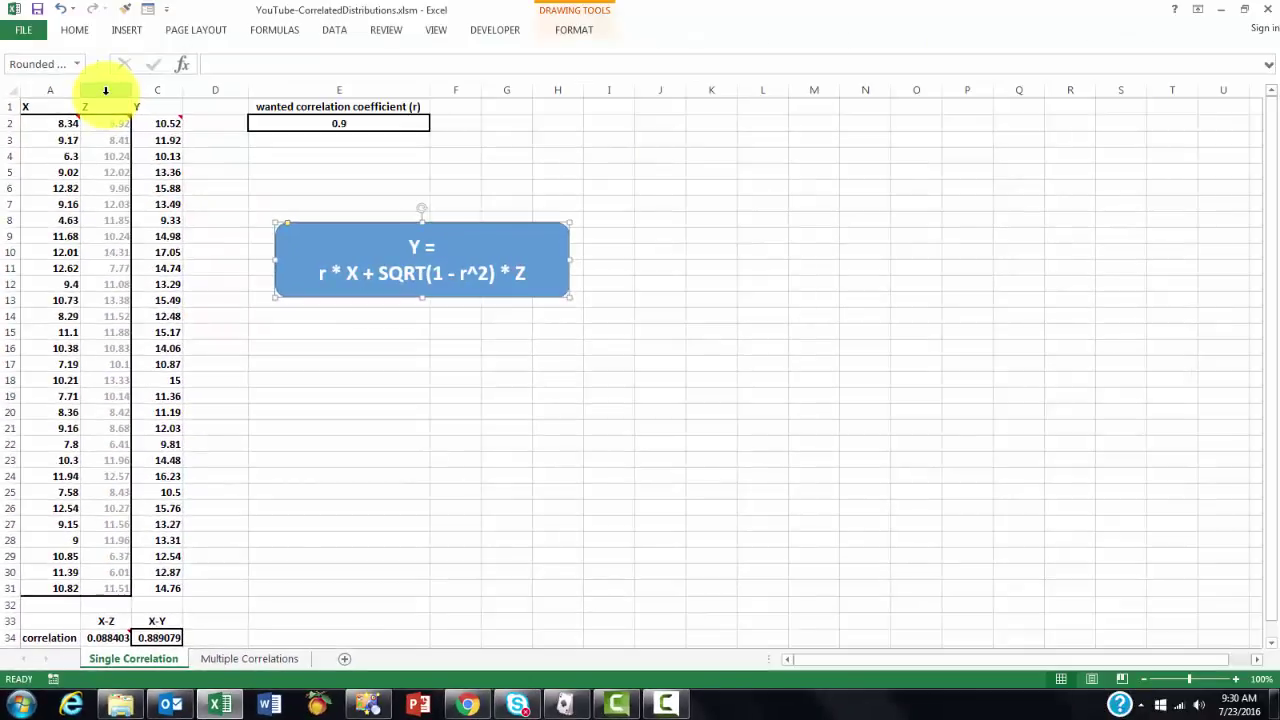
Hide the Z column, recalculate the random data with F9, and set E2's wanted correlation to 0.7
{"action": "right_click", "coordinate": [105, 90]}
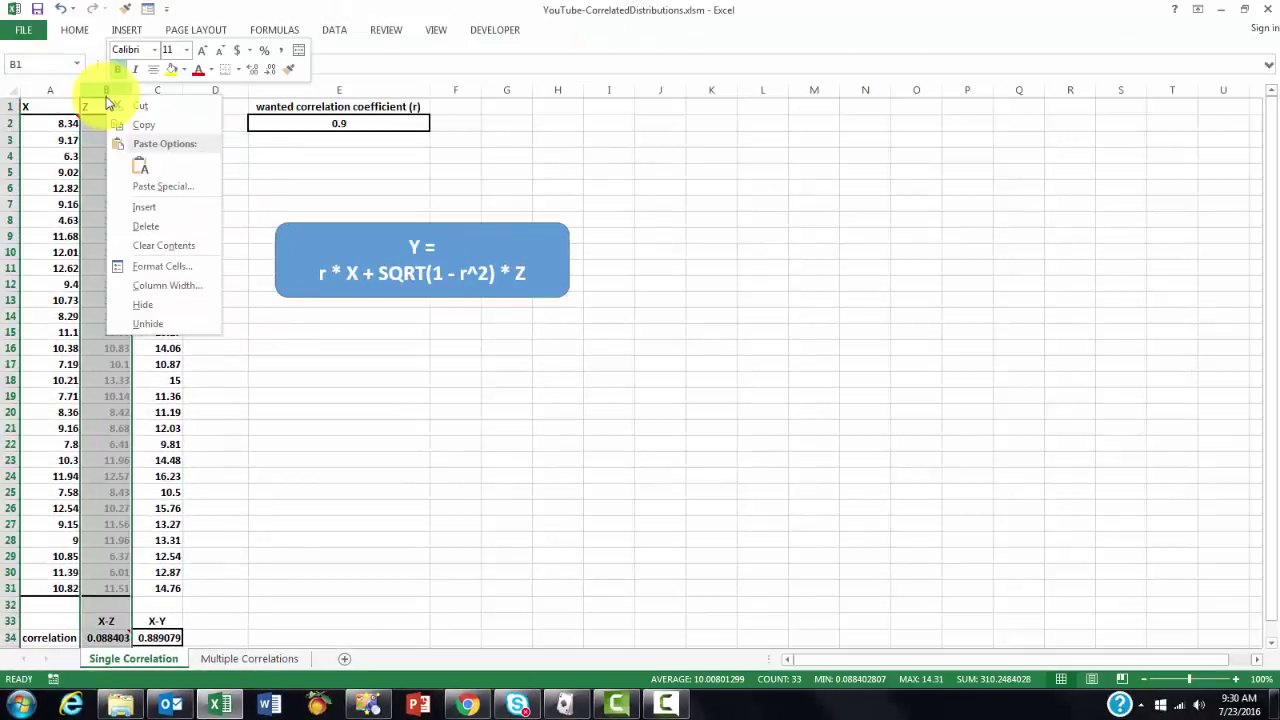
{"action": "left_click", "coordinate": [158, 308]}
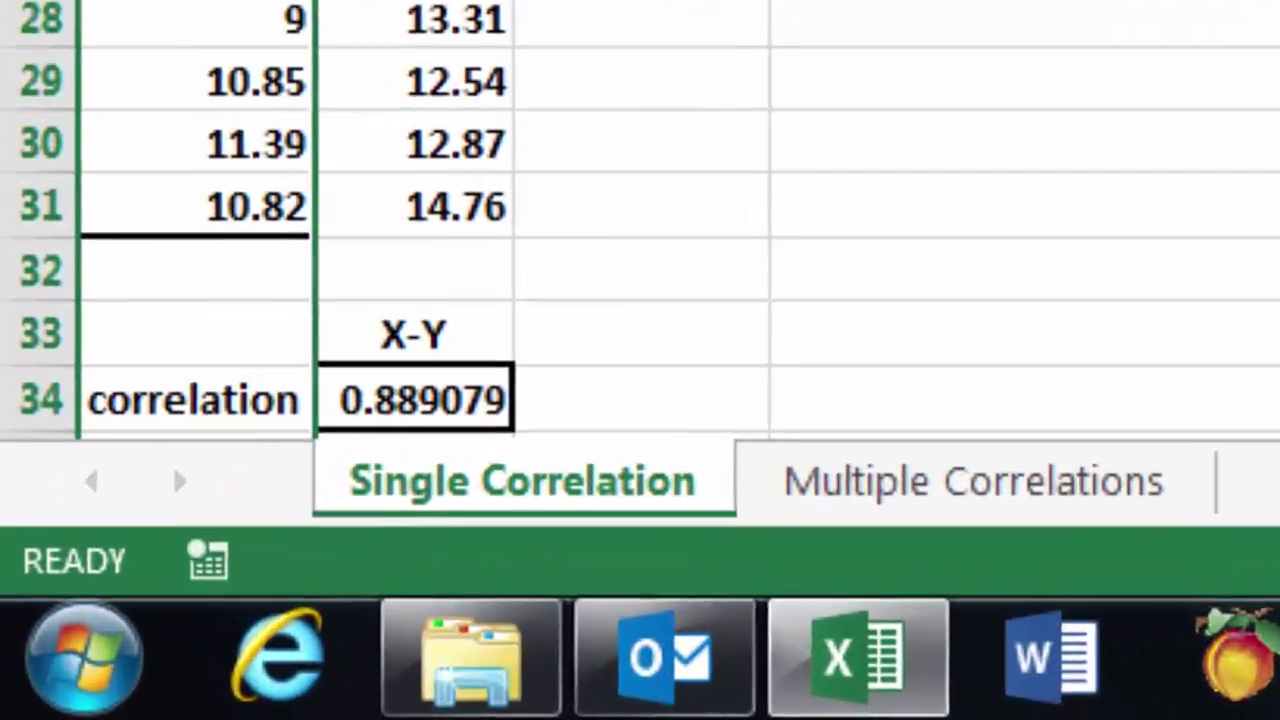
{"action": "key", "text": "F9"}
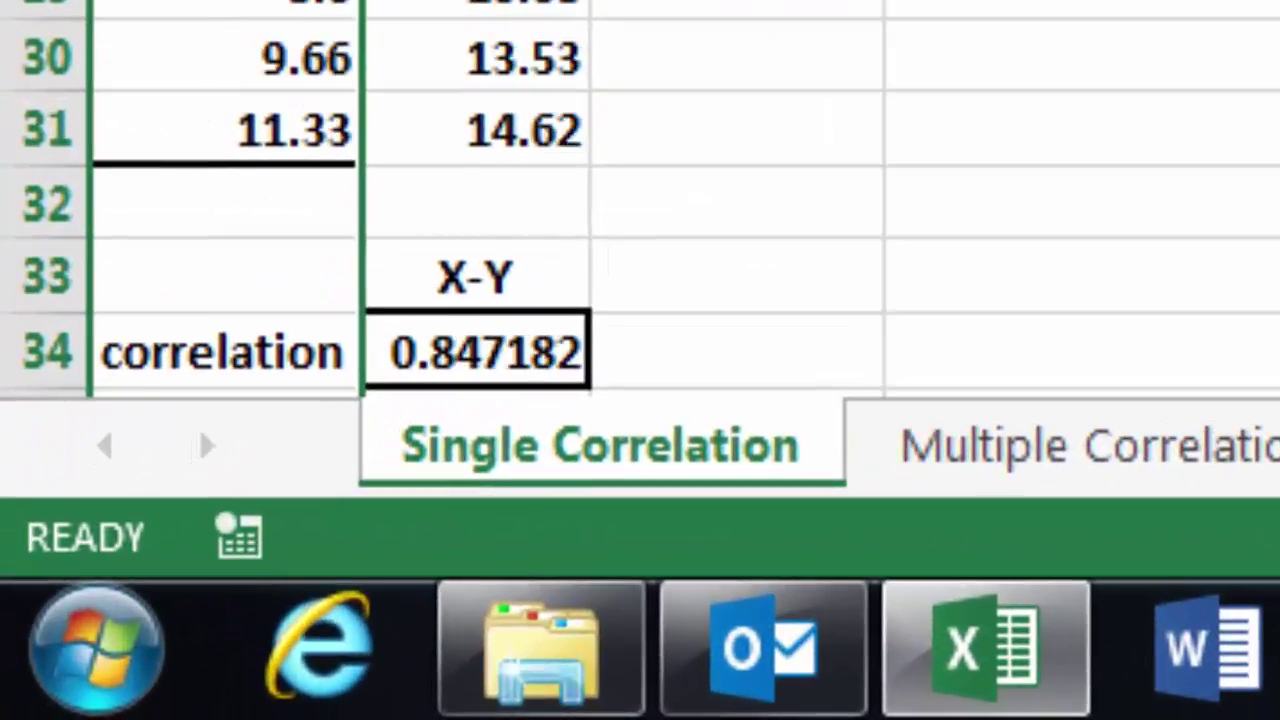
{"action": "key", "text": "F9"}
{"action": "key", "text": "F9"}
{"action": "key", "text": "F9"}
{"action": "key", "text": "F9"}
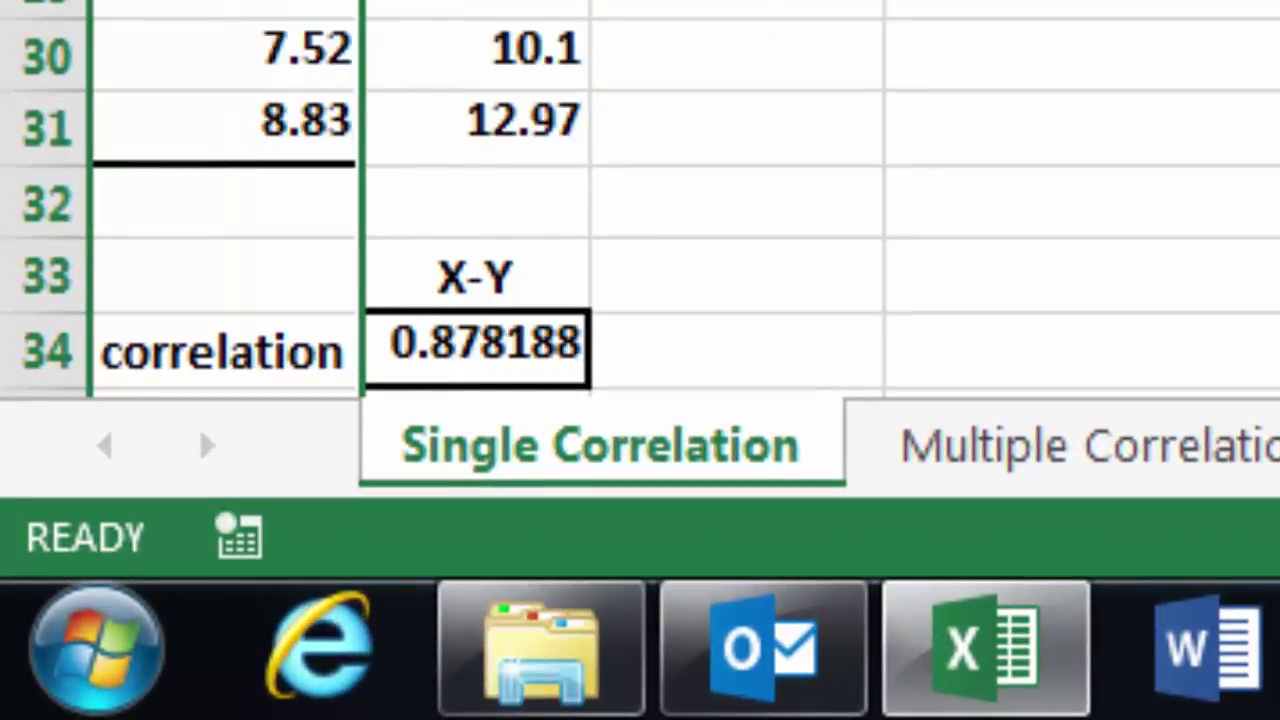
{"action": "key", "text": "F9"}
{"action": "key", "text": "F9"}
{"action": "key", "text": "F9"}
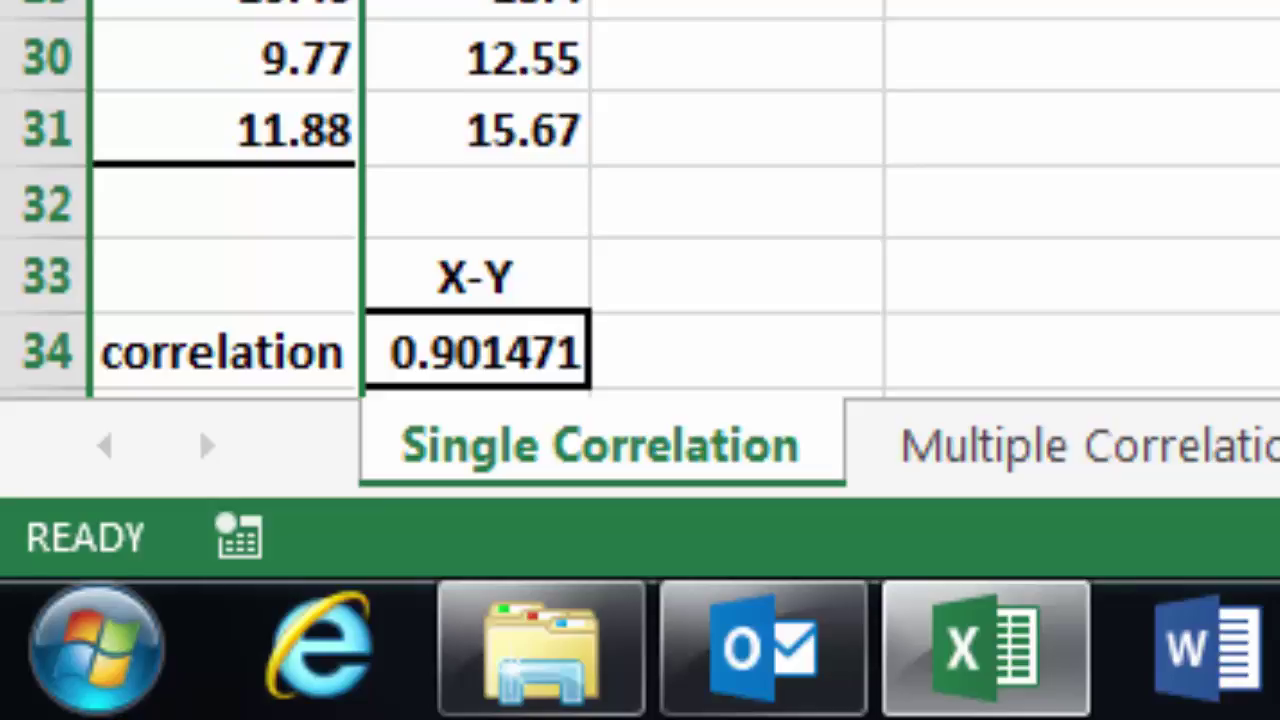
{"action": "key", "text": "F9"}
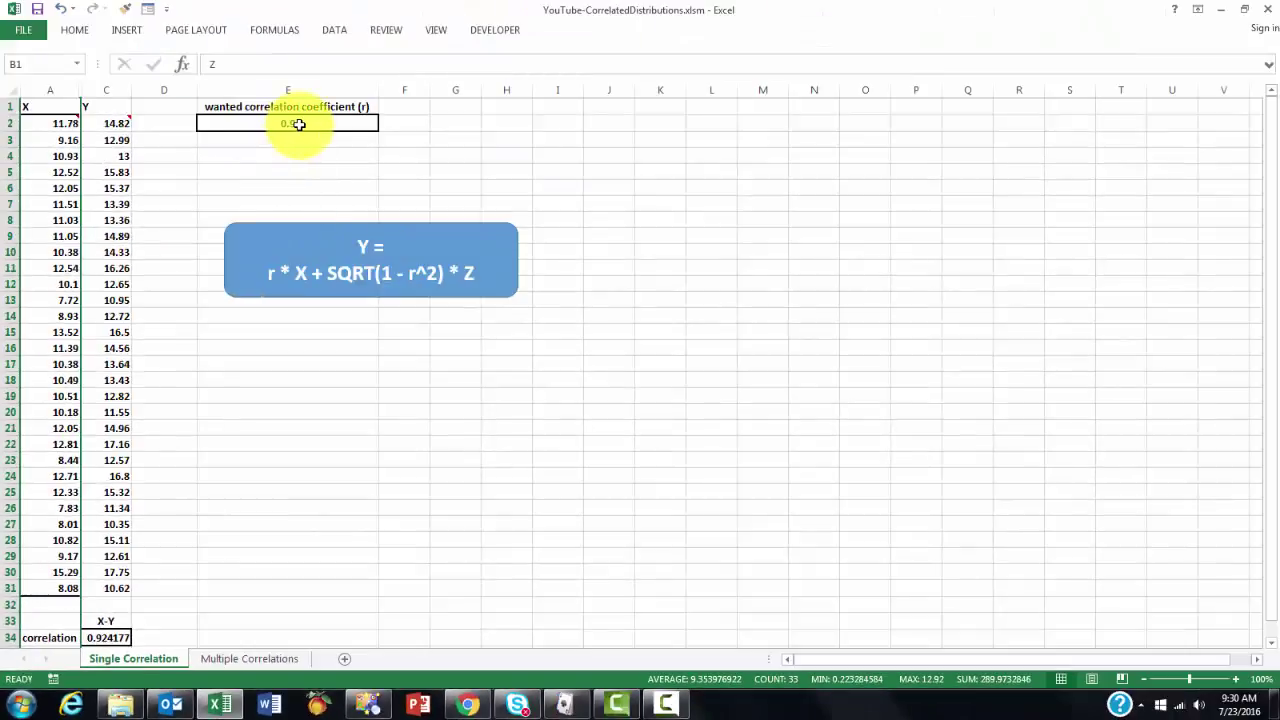
{"action": "left_click", "coordinate": [298, 123]}
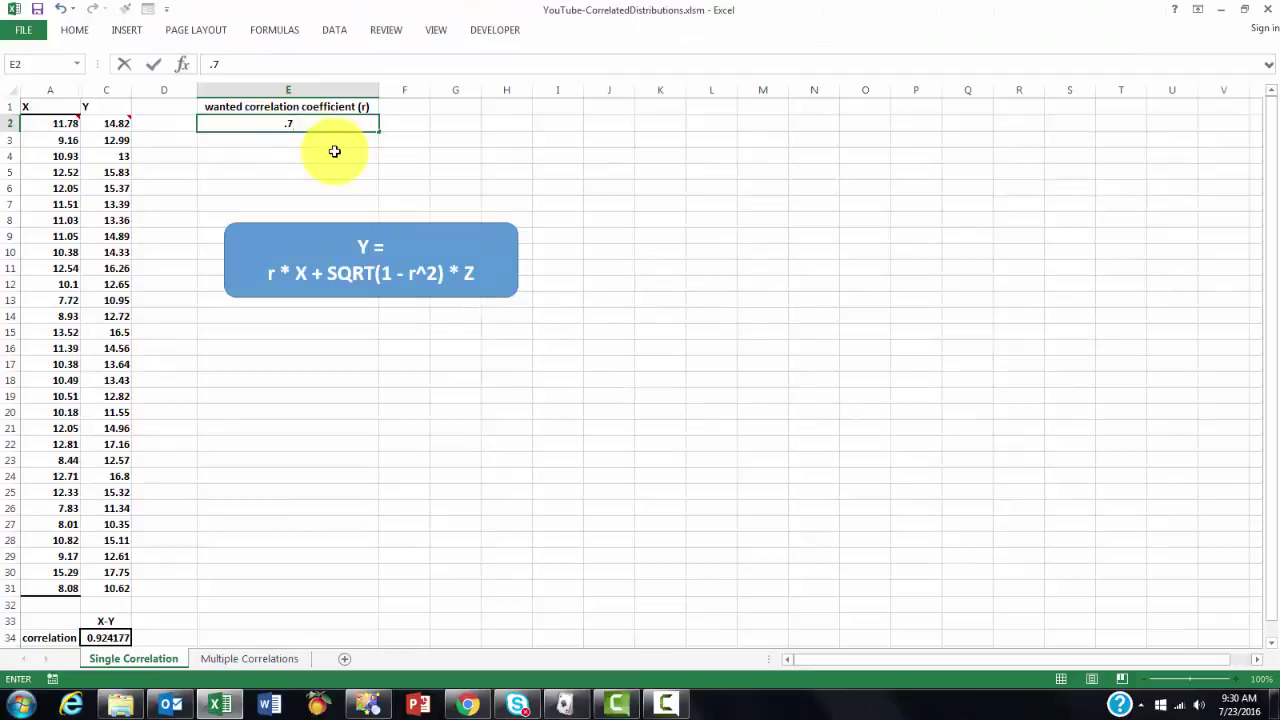
{"action": "key", "text": "Return"}
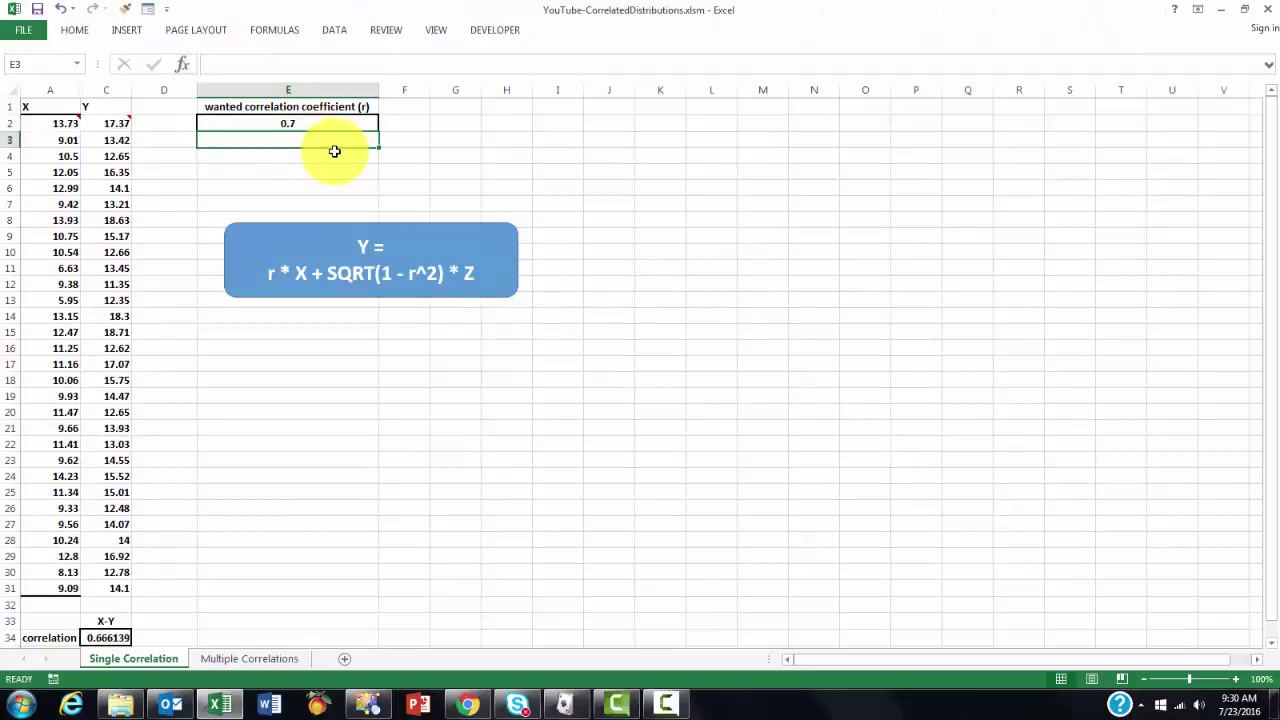
{"action": "left_click", "coordinate": [262, 659]}
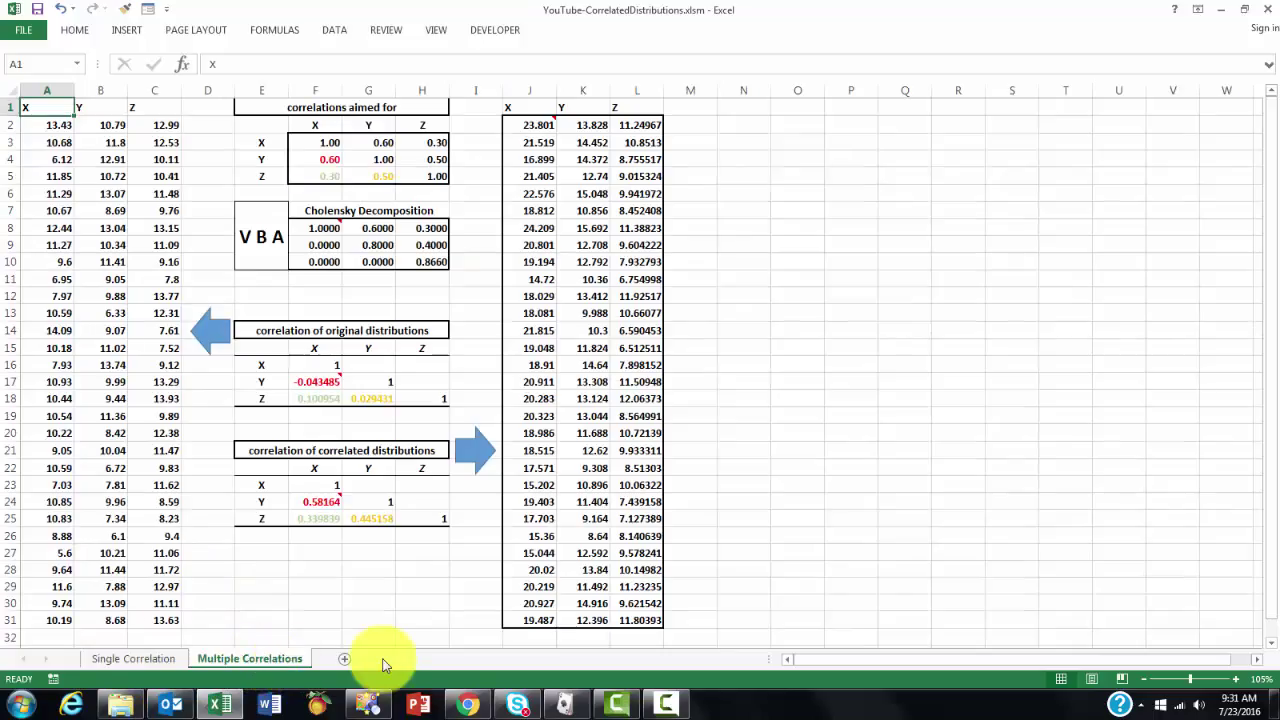
{"action": "mouse_move", "coordinate": [171, 705]}
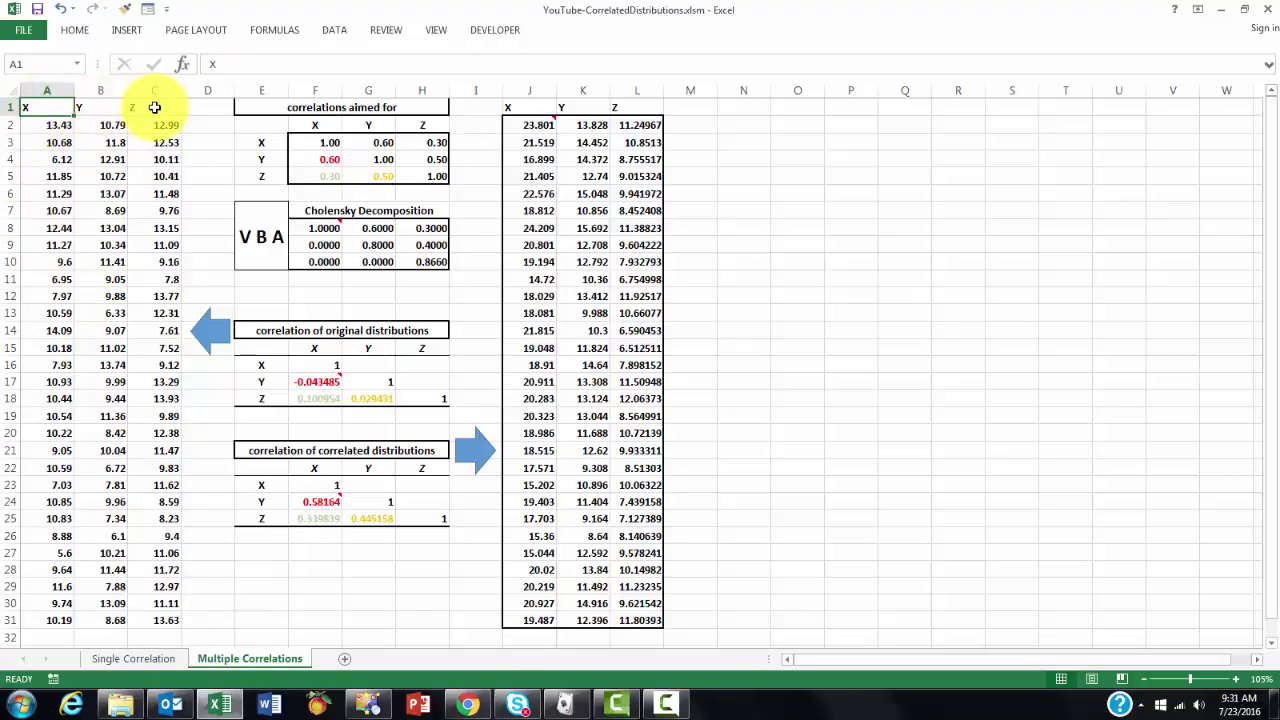
{"action": "left_click", "coordinate": [44, 126]}
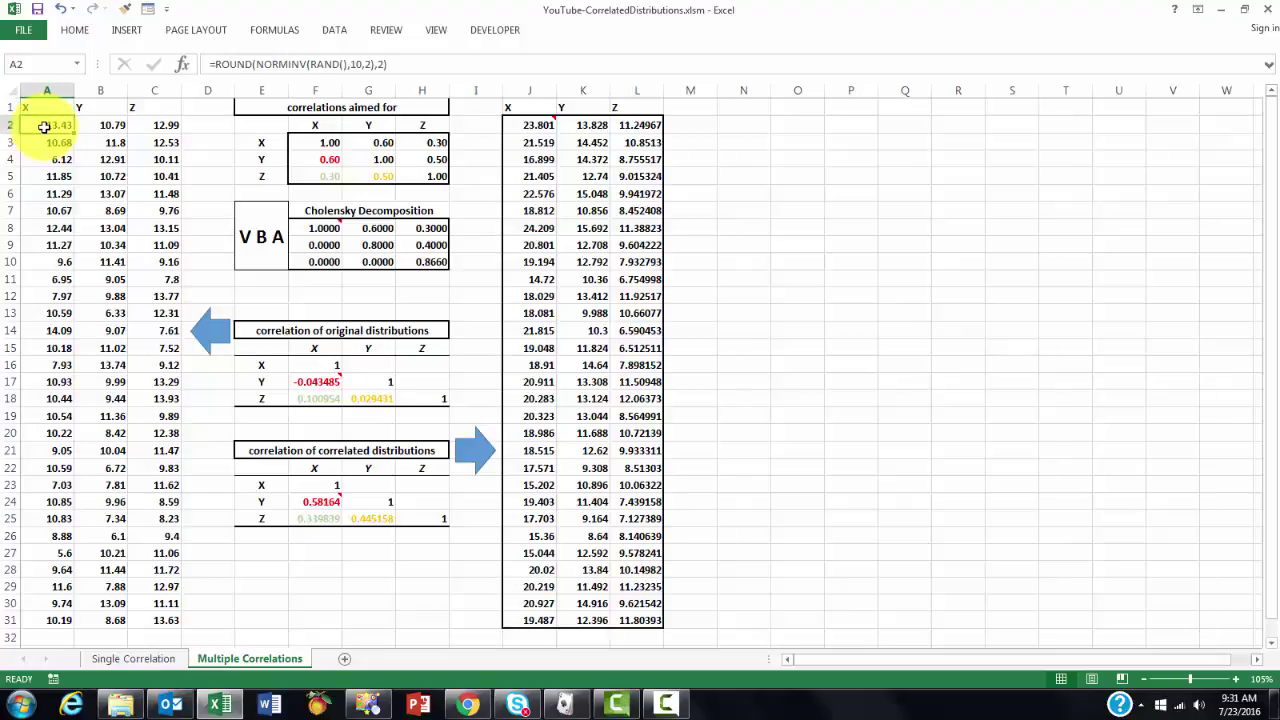
{"action": "left_click_drag", "start_coordinate": [44, 126], "coordinate": [166, 127]}
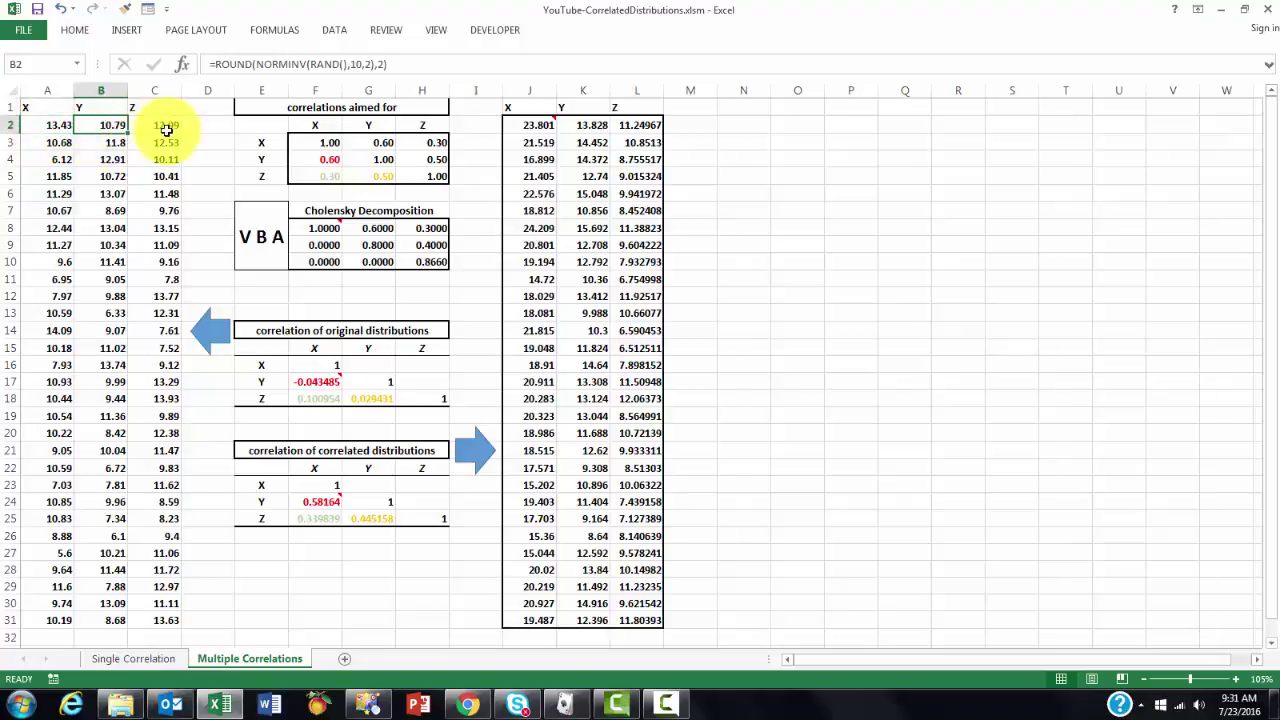
{"action": "left_click", "coordinate": [166, 127]}
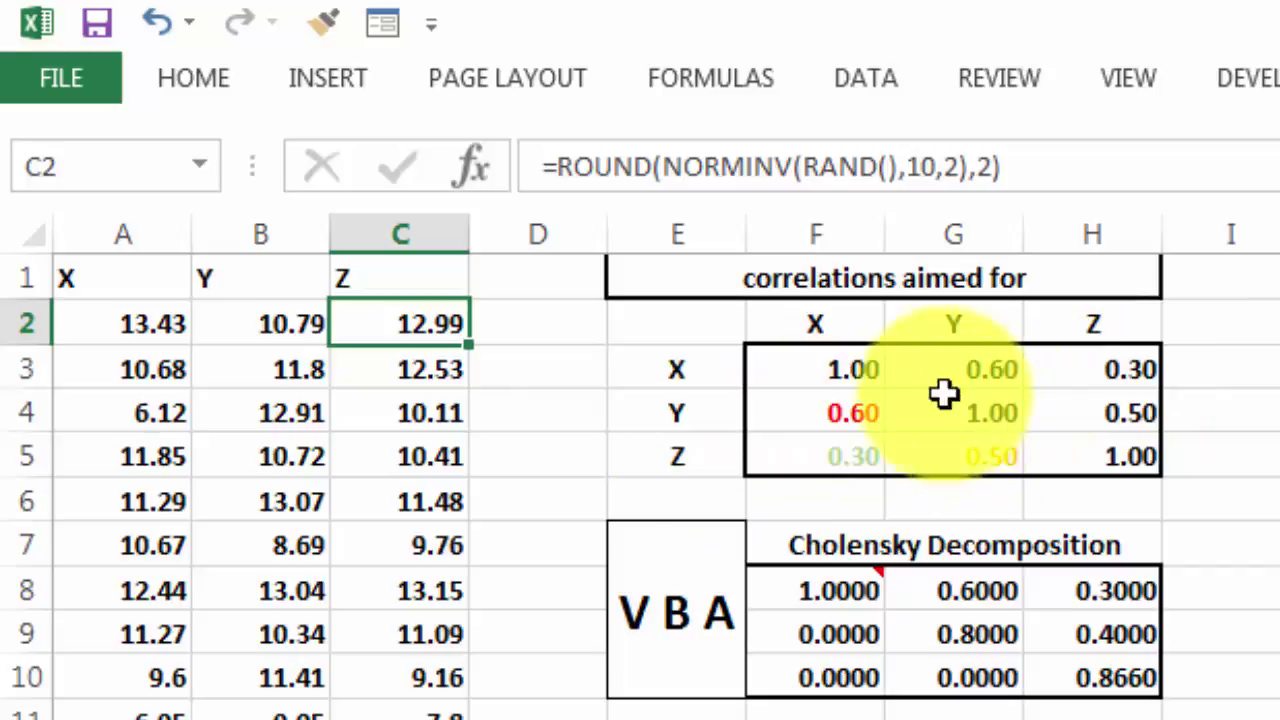
{"action": "left_click", "coordinate": [849, 368]}
{"action": "left_click", "coordinate": [975, 410]}
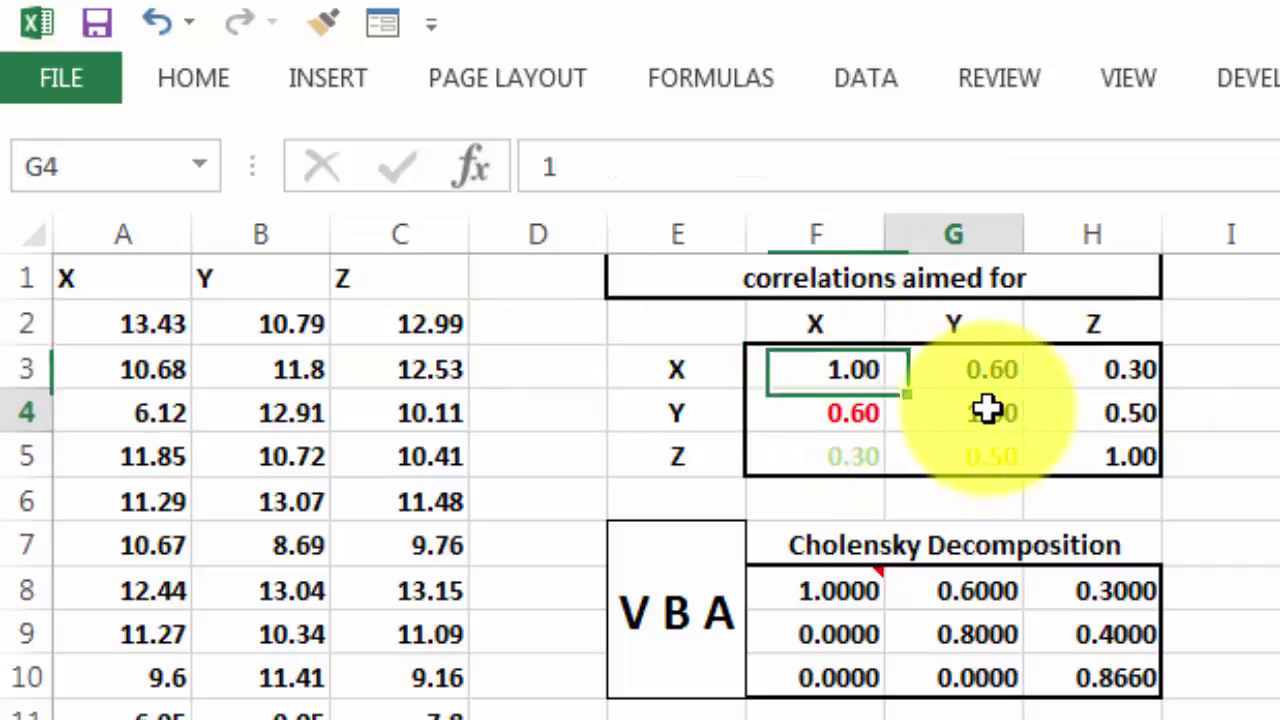
{"action": "left_click", "coordinate": [1143, 458]}
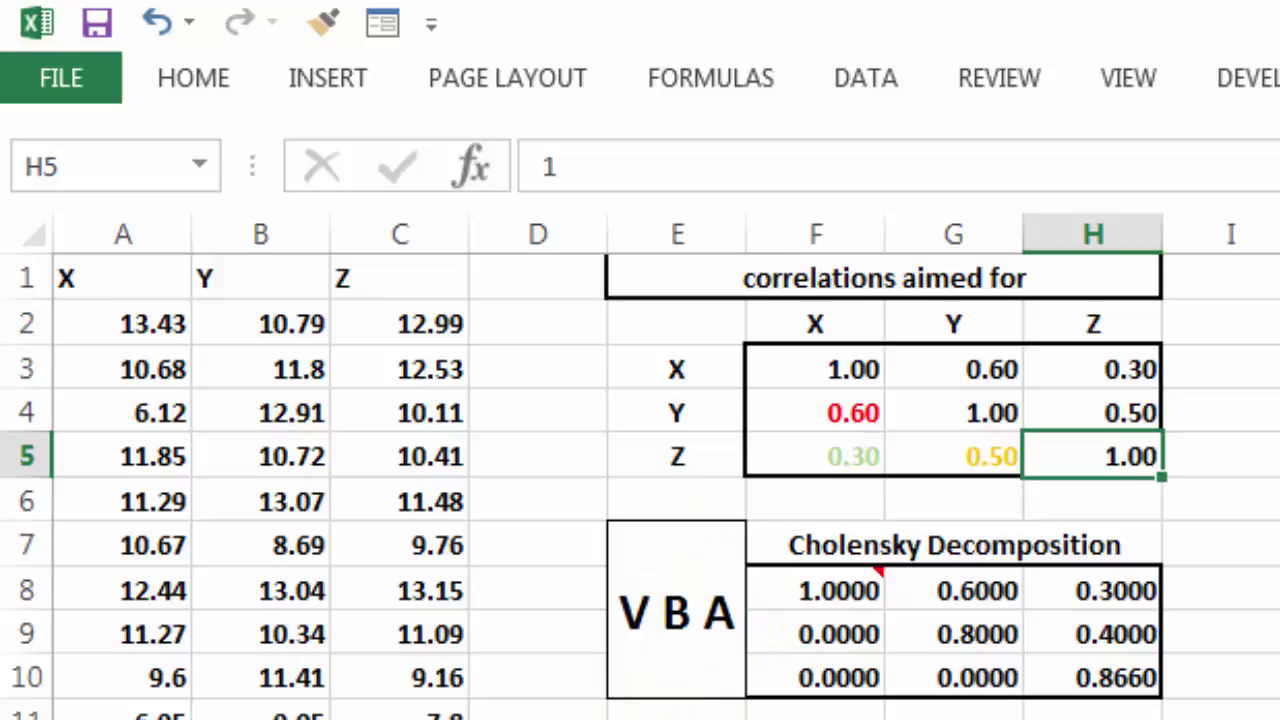
{"action": "key", "text": "alt+F11"}
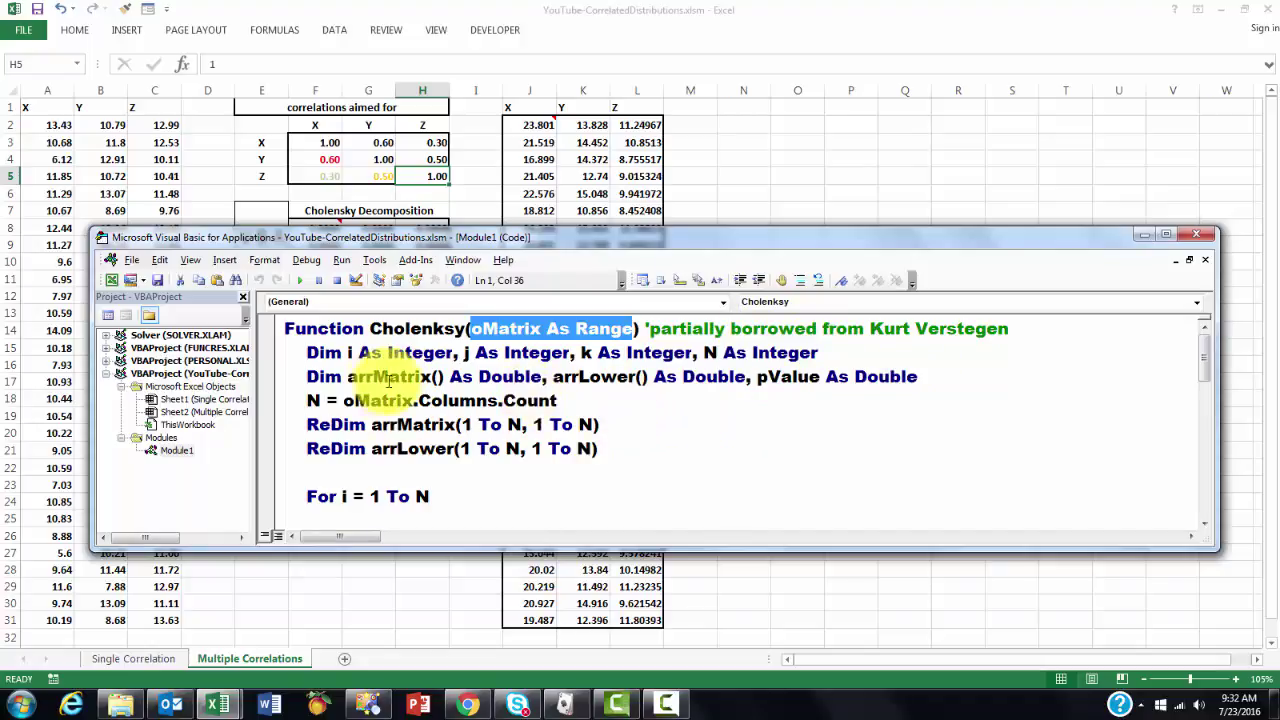
{"action": "left_click", "coordinate": [276, 358]}
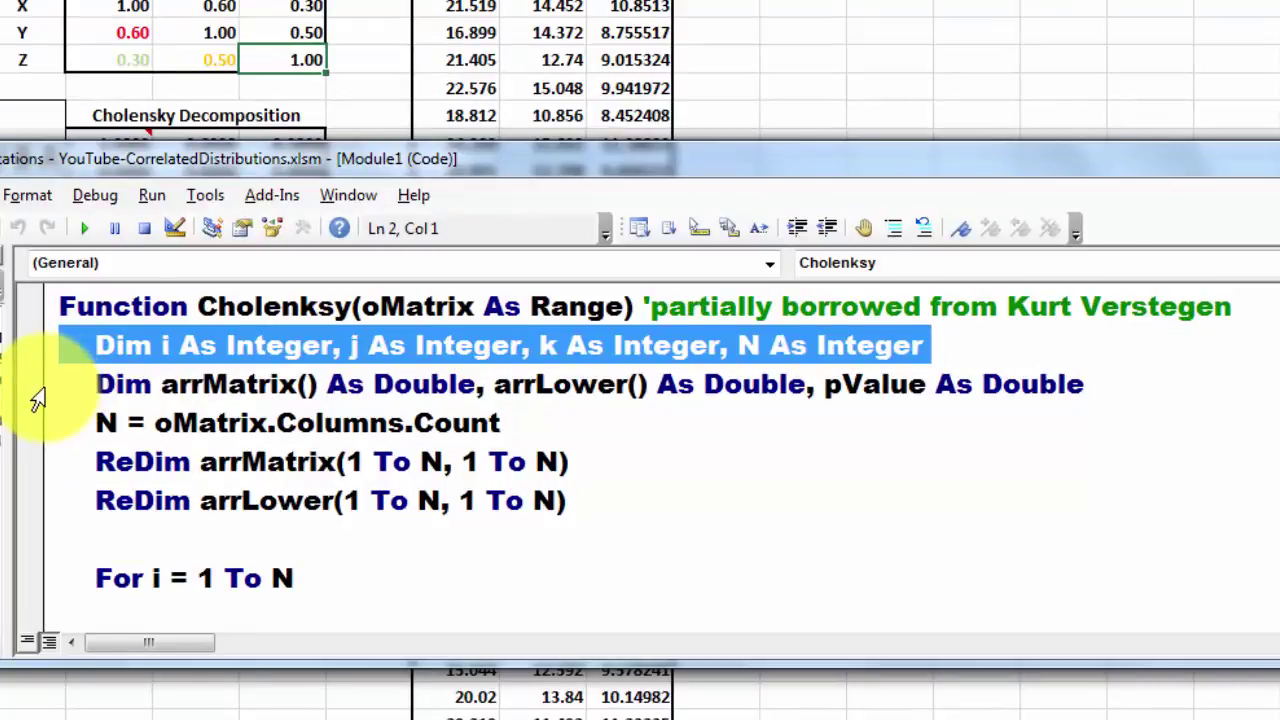
{"action": "left_click", "coordinate": [37, 398]}
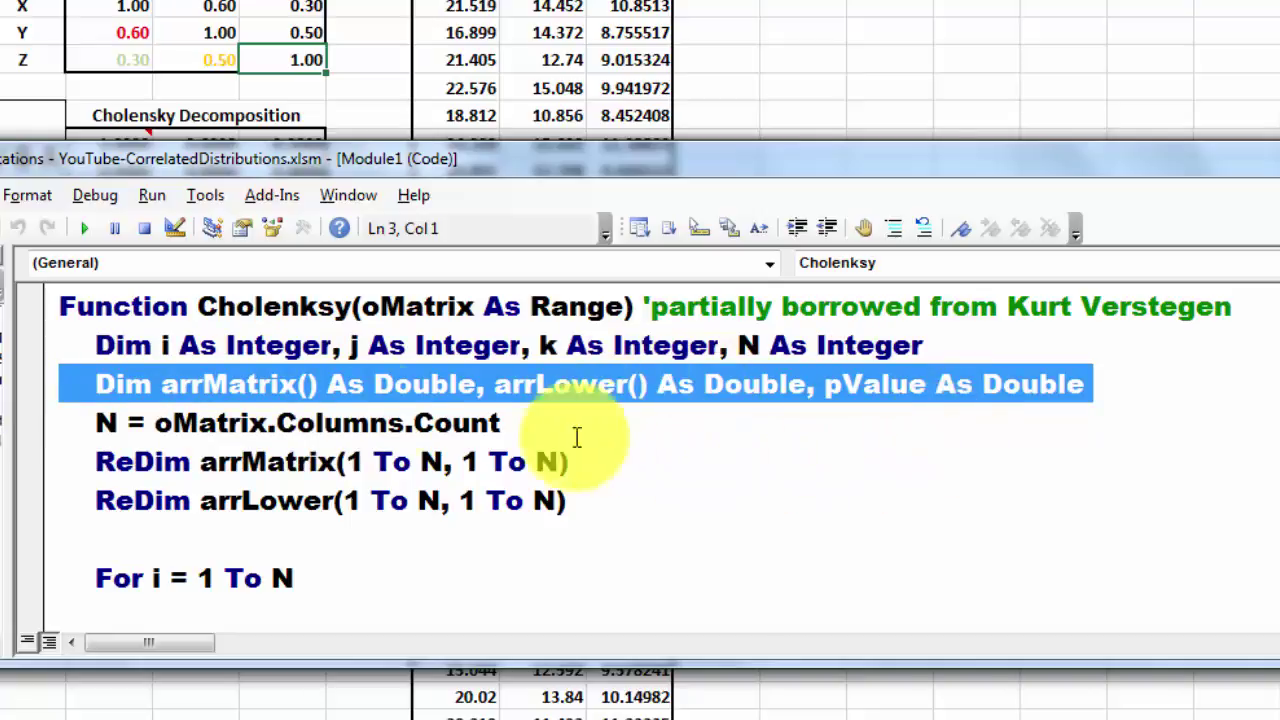
{"action": "left_click", "coordinate": [48, 434]}
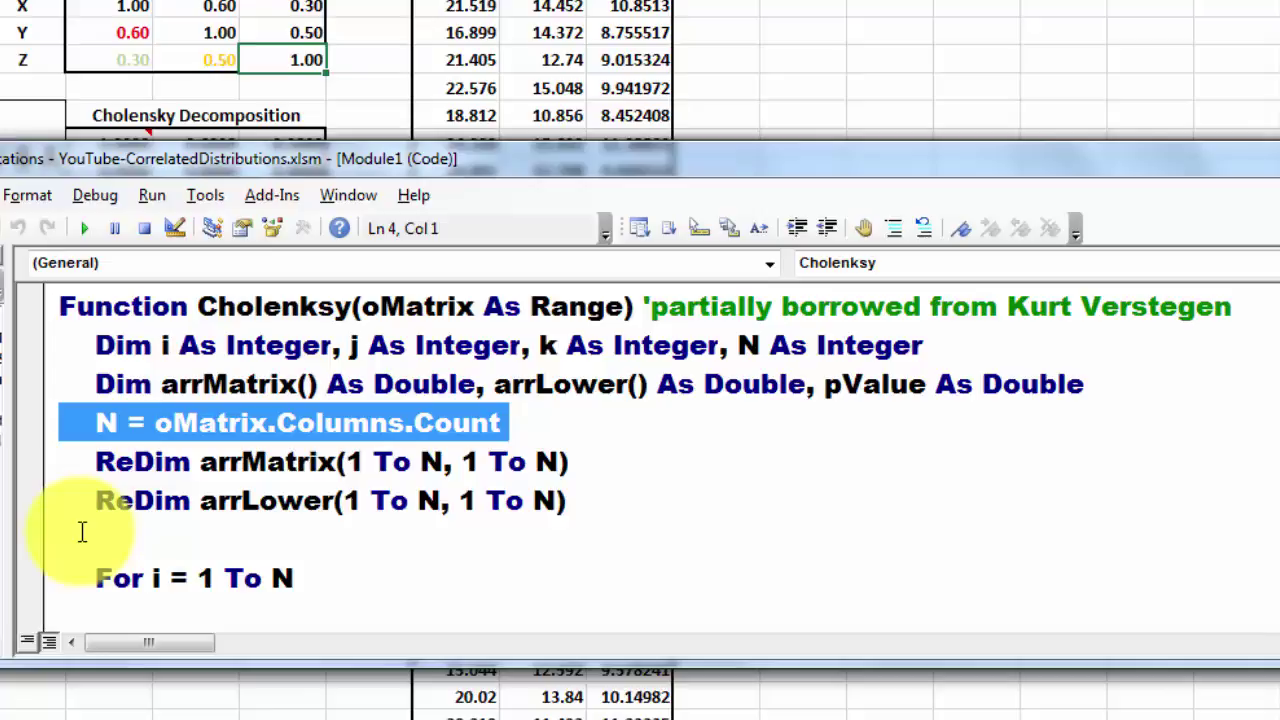
{"action": "left_click", "coordinate": [47, 474]}
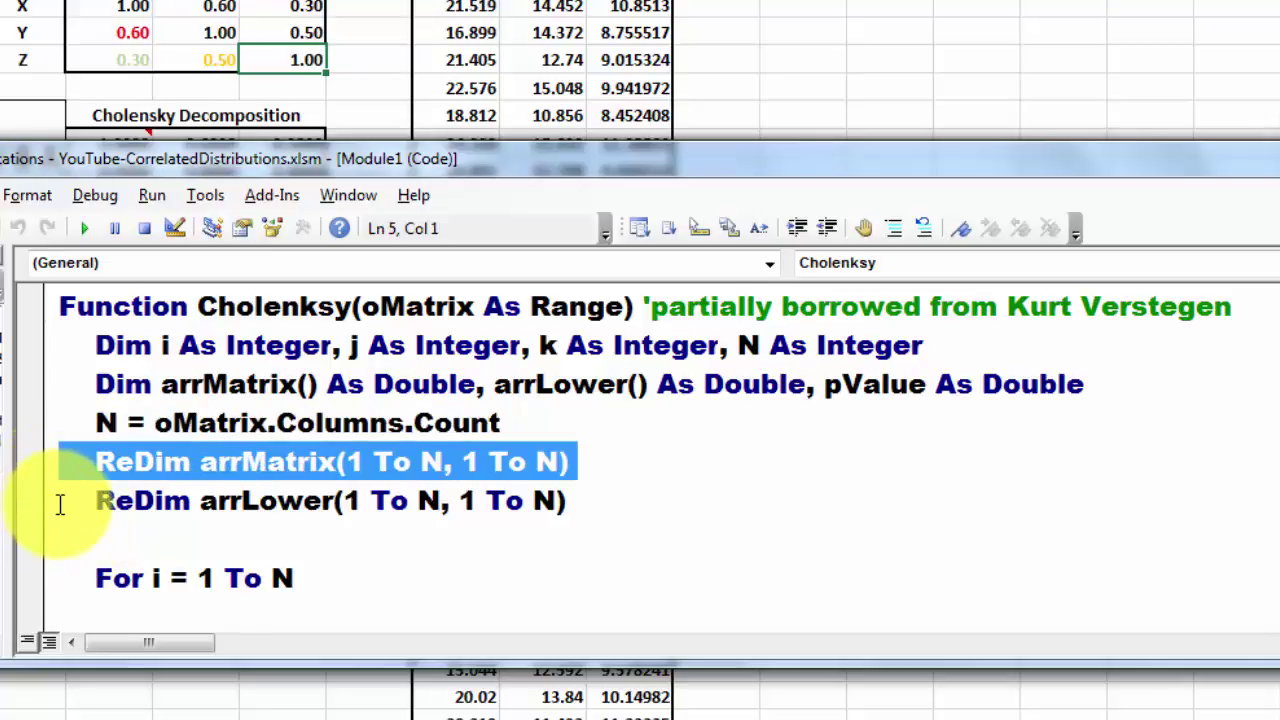
{"action": "left_click", "coordinate": [44, 502]}
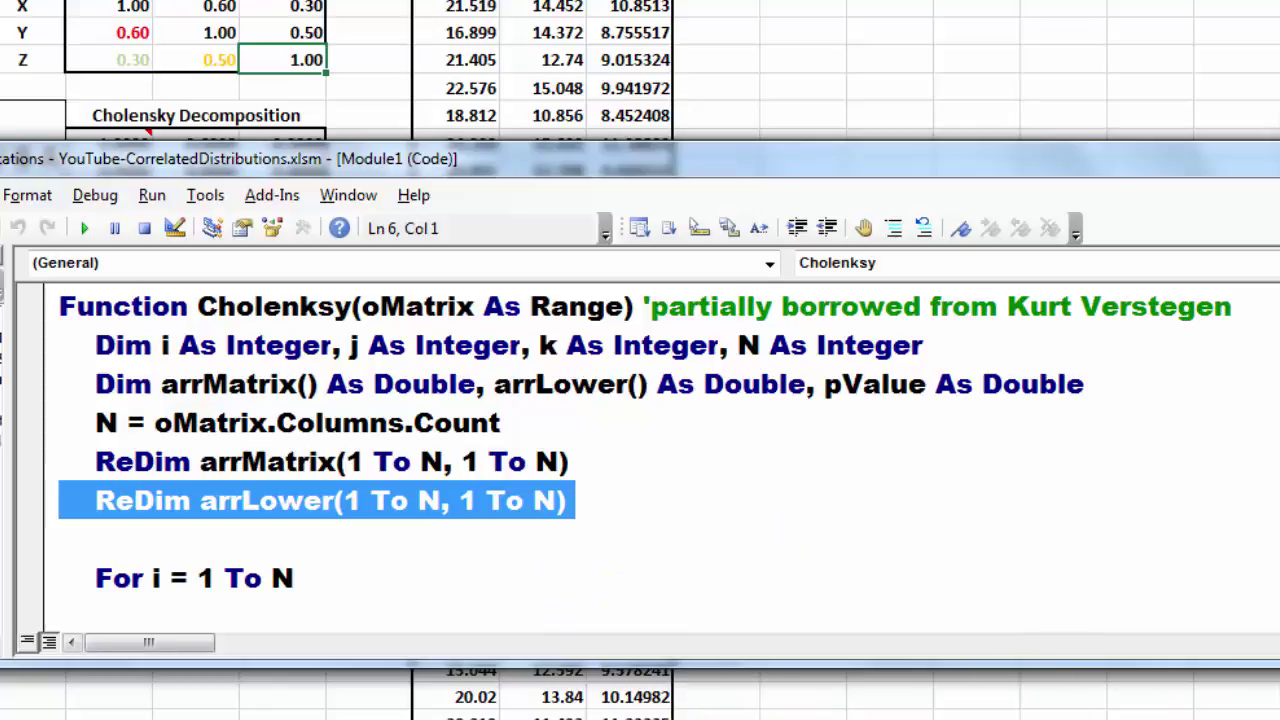
{"action": "scroll", "coordinate": [638, 444], "scroll_direction": "down", "scroll_amount": 4}
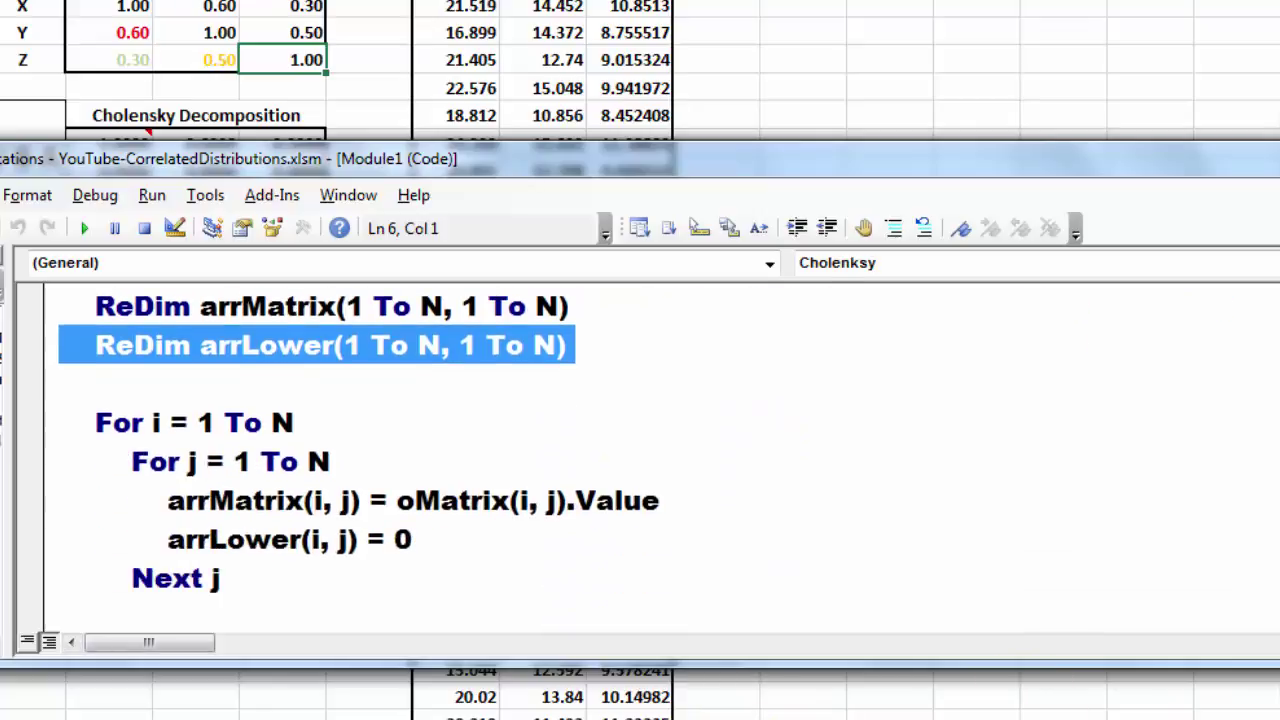
{"action": "scroll", "coordinate": [360, 440], "scroll_direction": "down", "scroll_amount": 1}
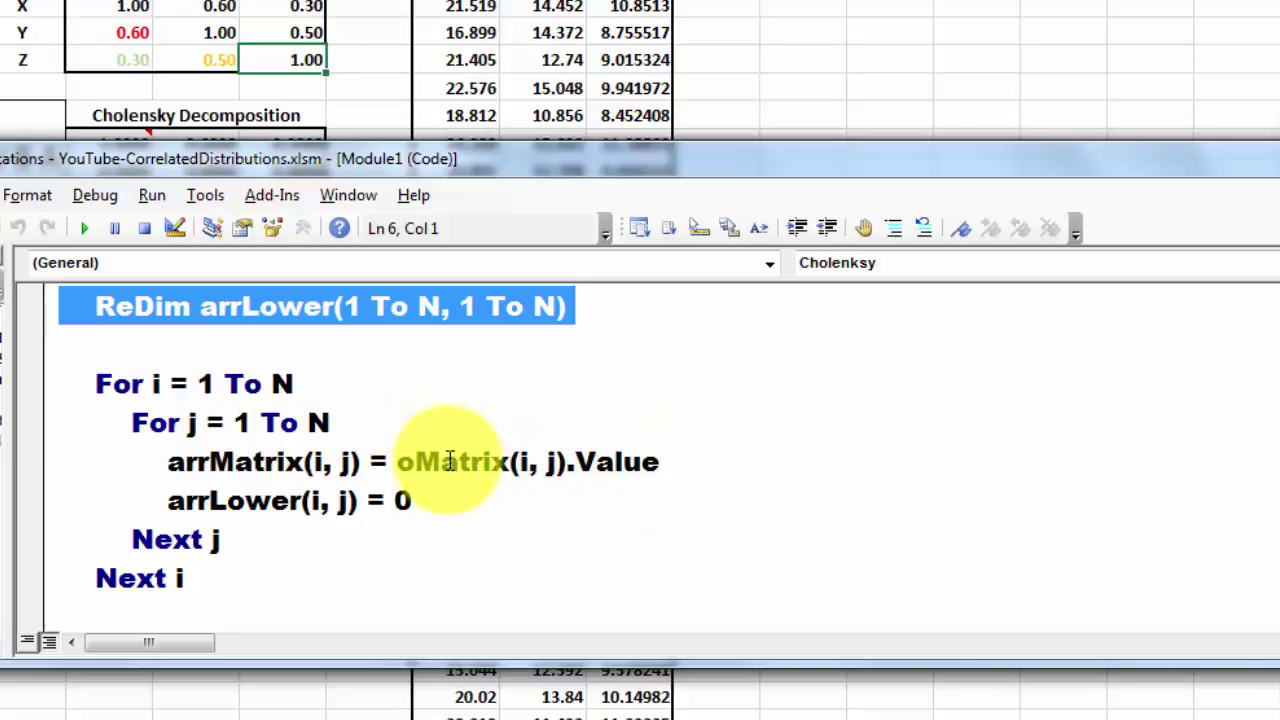
{"action": "scroll", "coordinate": [640, 460], "scroll_direction": "up", "scroll_amount": 2}
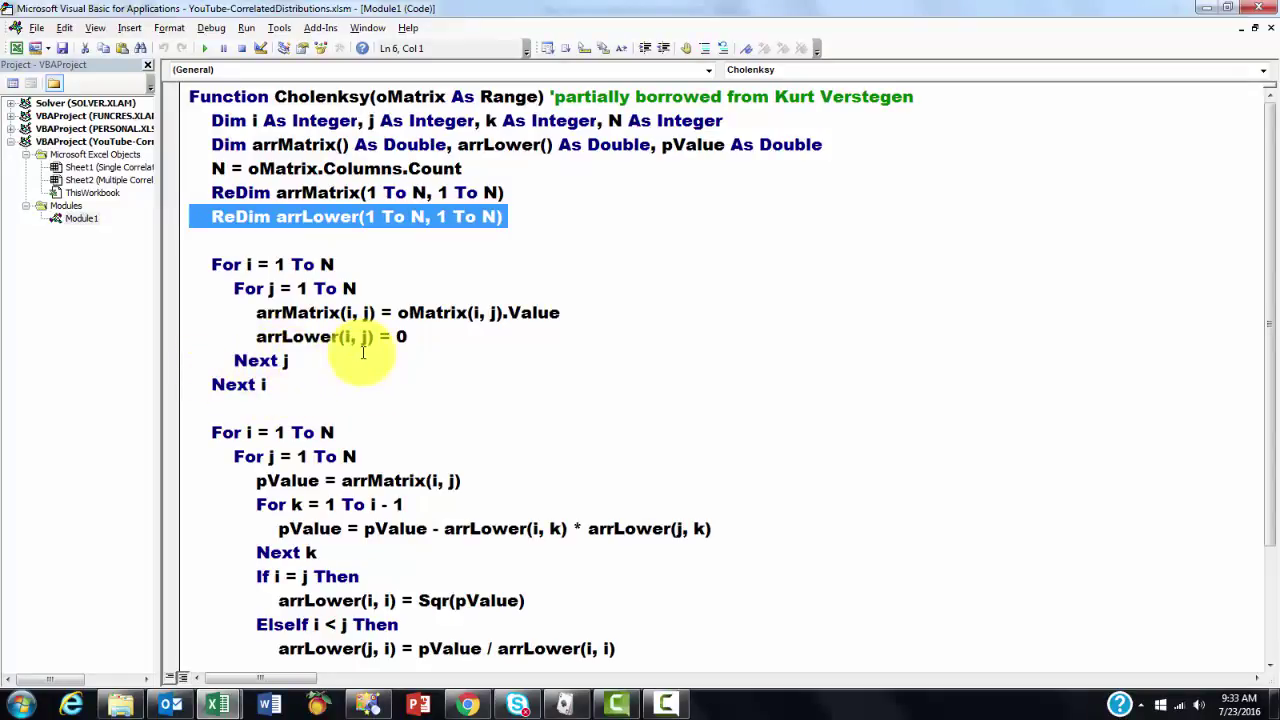
Leave the VBA code after Next i and bring back the Multiple Correlations sheet's Cholesky table
{"action": "left_click", "coordinate": [297, 389]}
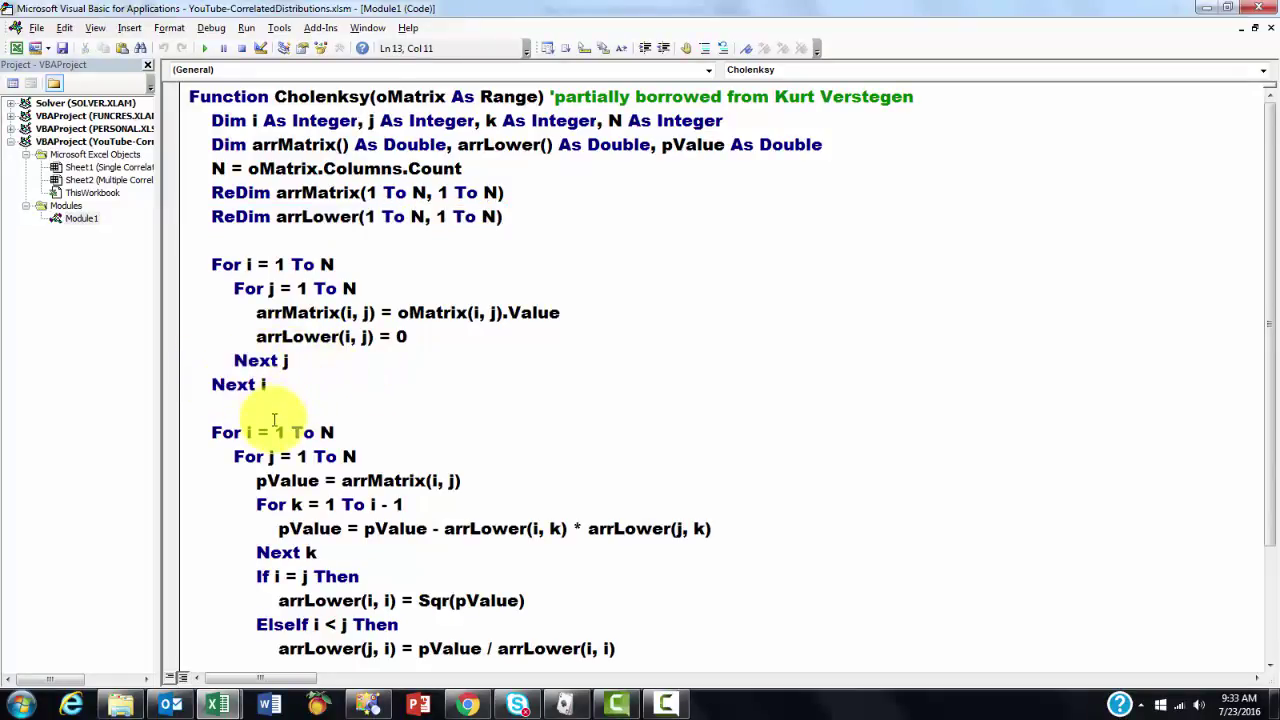
{"action": "scroll", "coordinate": [340, 450], "scroll_direction": "down", "scroll_amount": 1}
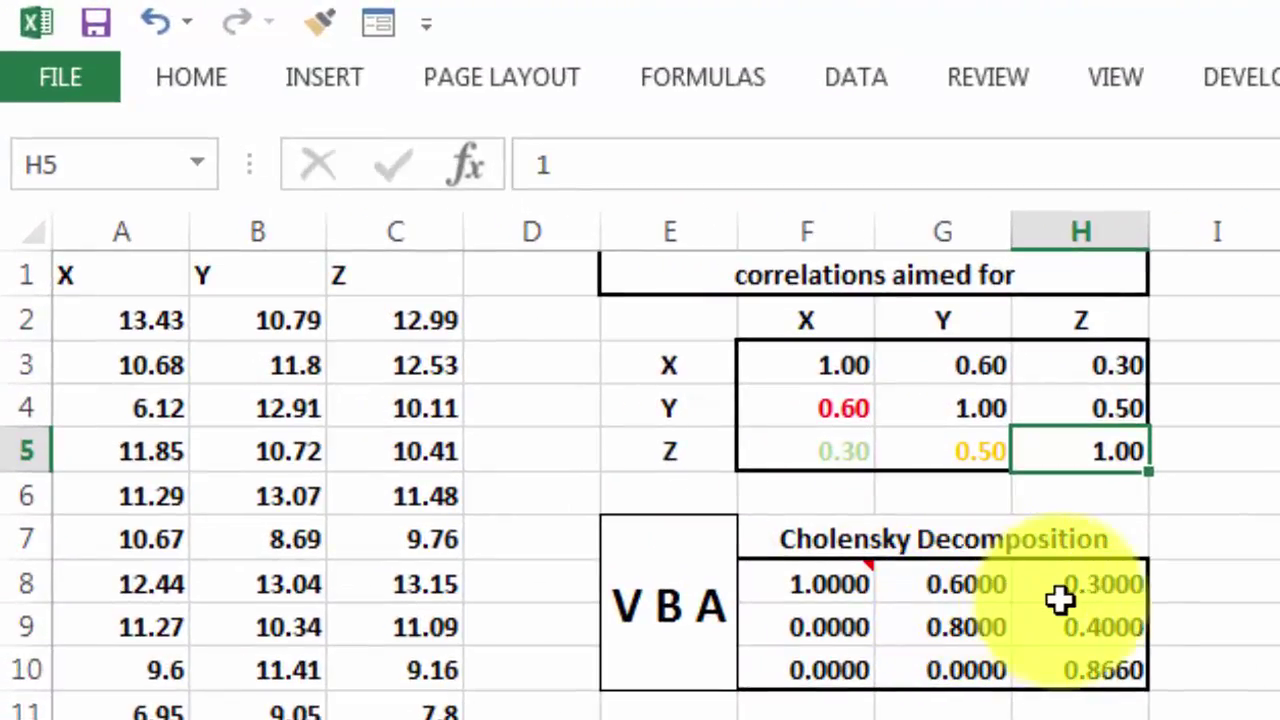
Enter =Cholenksy(F3:H5) as an array formula across F8:H10
{"action": "mouse_move", "coordinate": [794, 580]}
{"action": "left_click_drag", "start_coordinate": [794, 580], "coordinate": [1038, 678]}
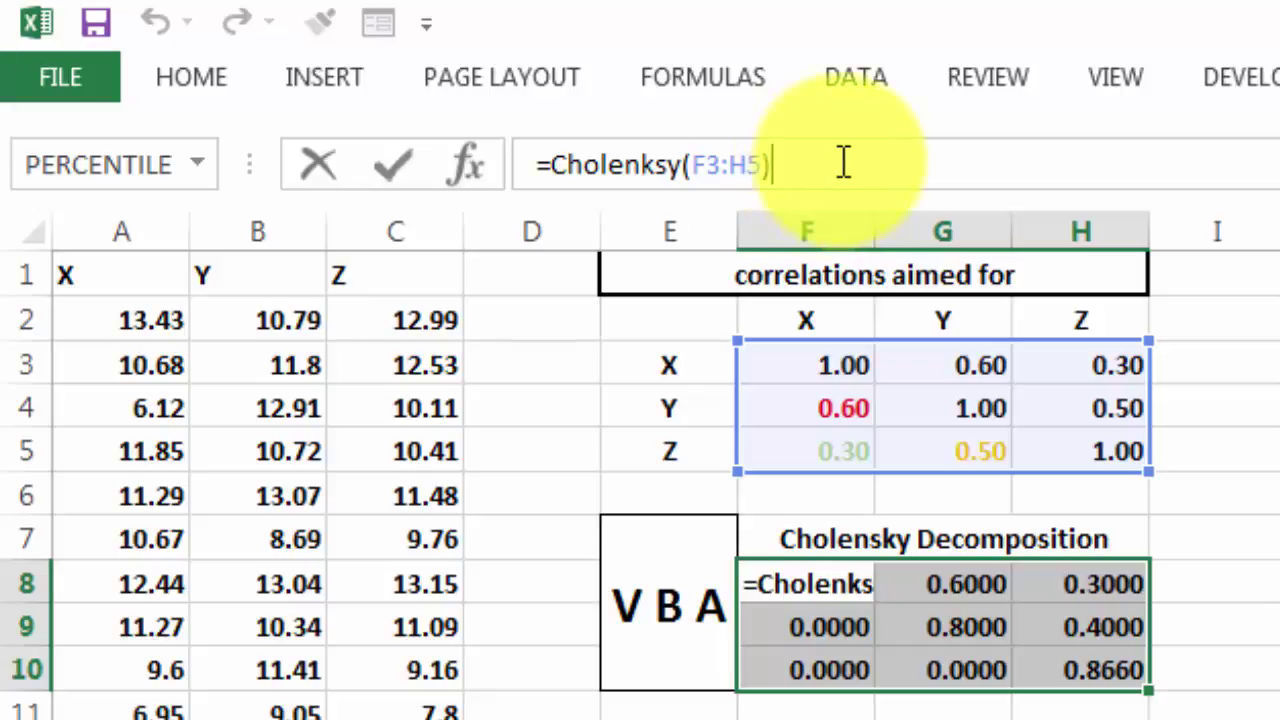
{"action": "key", "text": "ctrl+Return"}
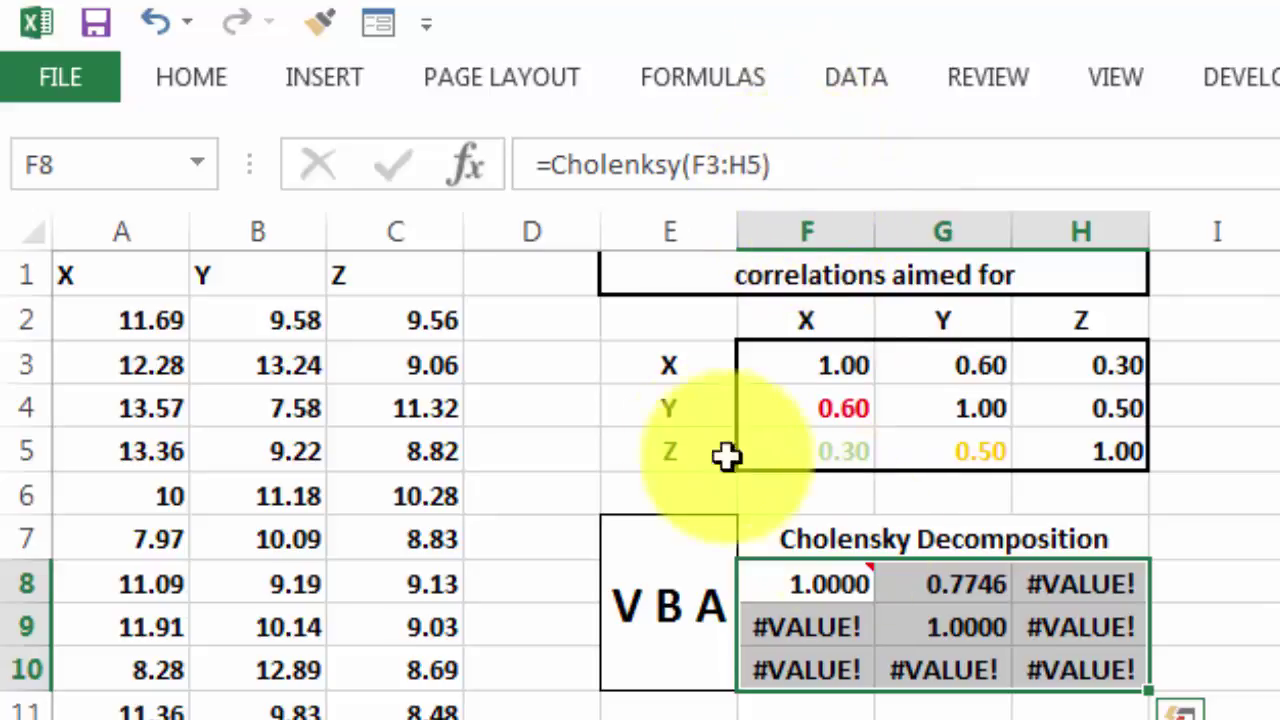
{"action": "left_click", "coordinate": [805, 165]}
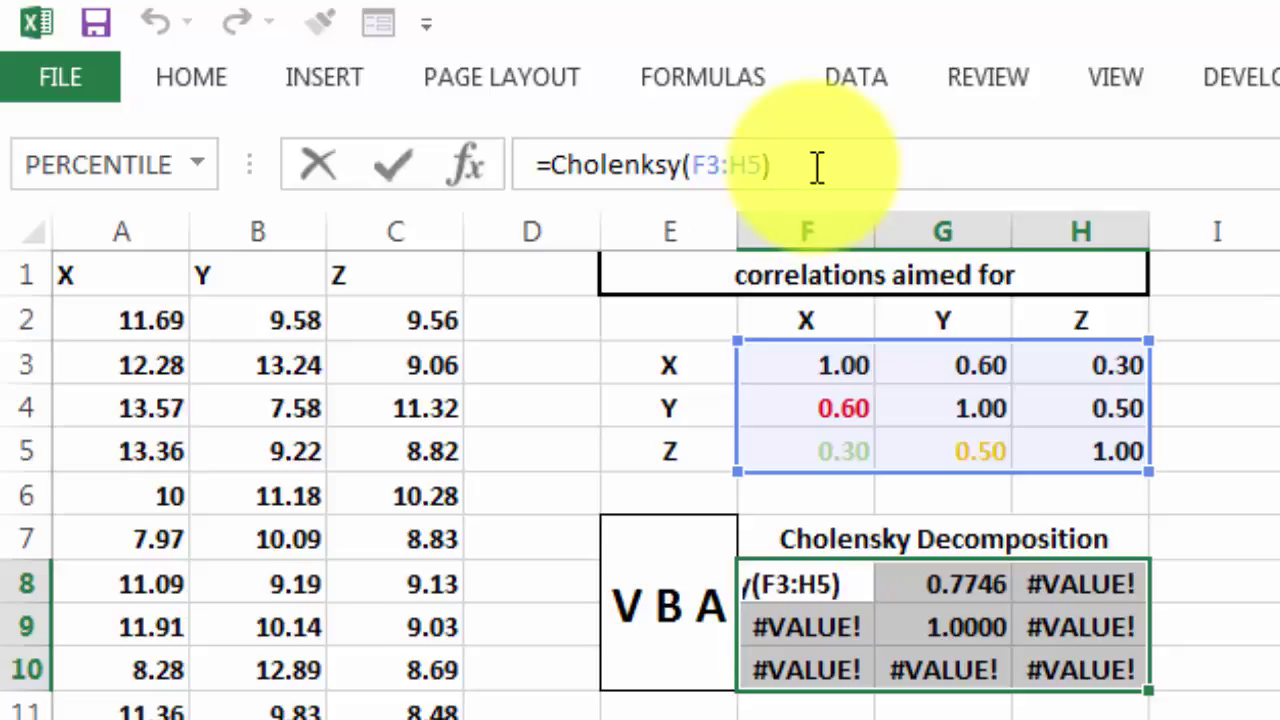
{"action": "key", "text": "ctrl+shift+Return"}
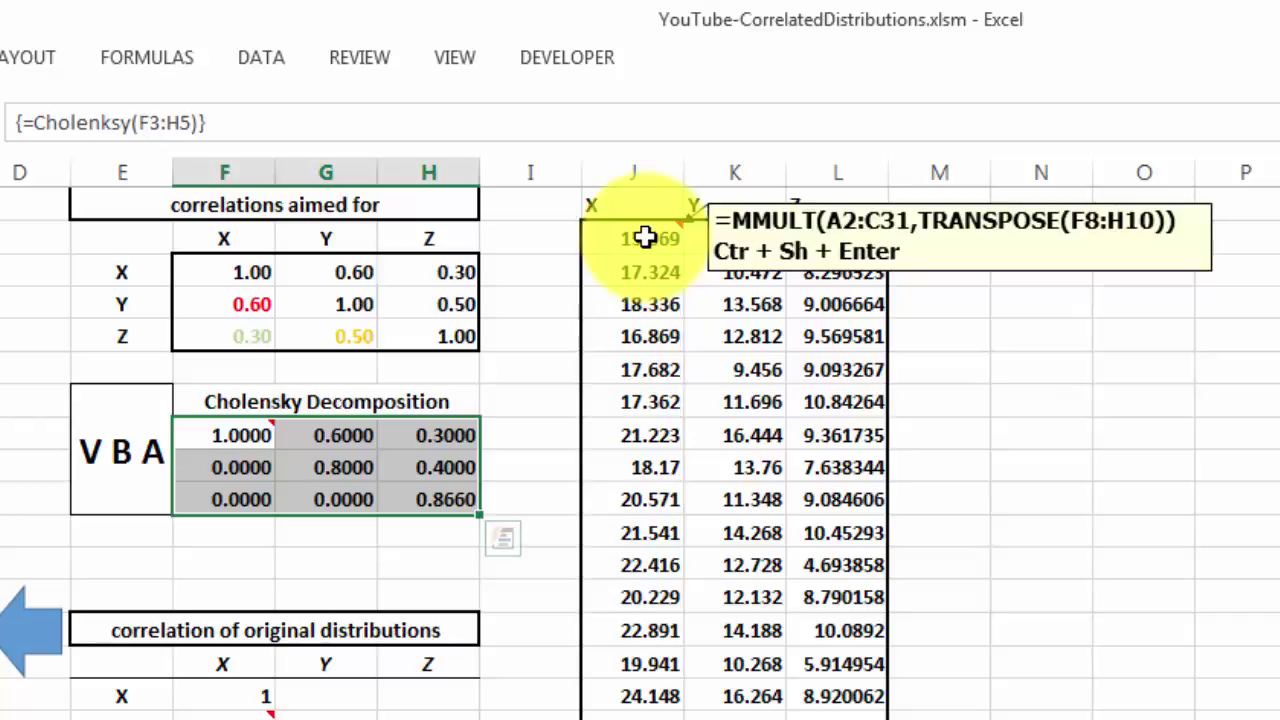
Commit =MMULT(A2:C31,TRANSPOSE(F8:H10)) as an array formula across J2:L31
{"action": "left_click_drag", "start_coordinate": [645, 237], "coordinate": [838, 719]}
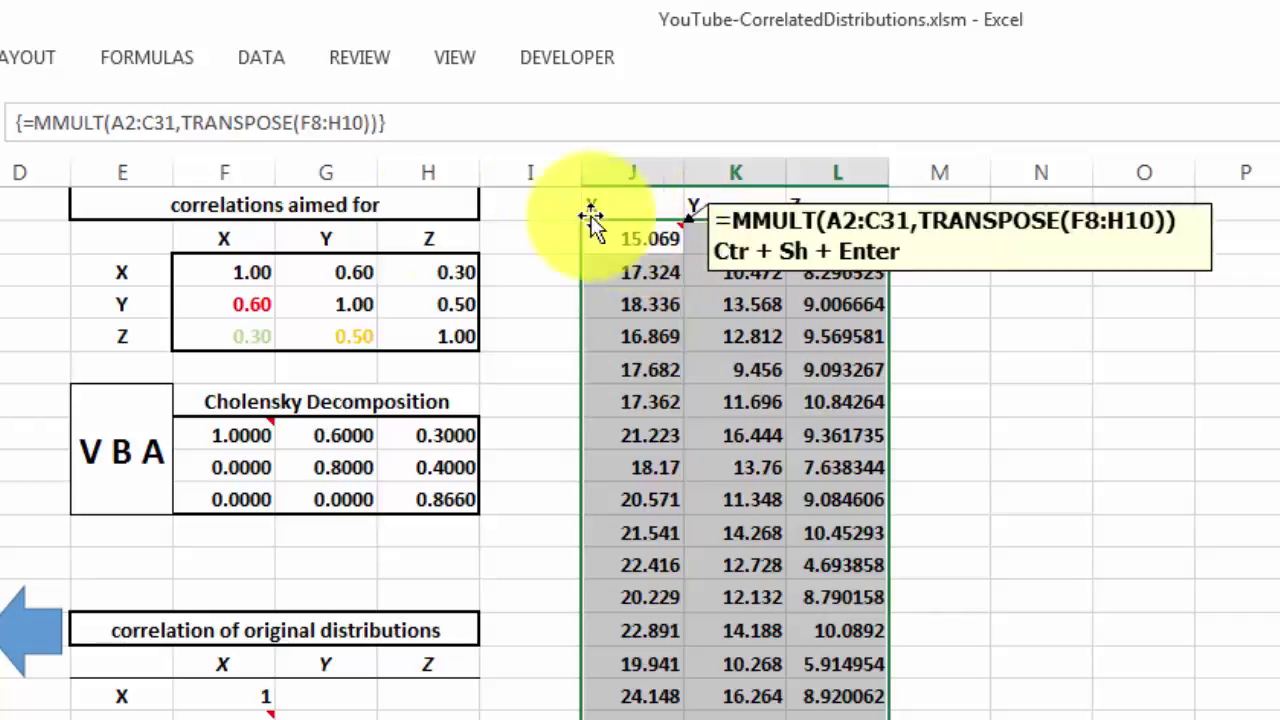
{"action": "left_click", "coordinate": [417, 123]}
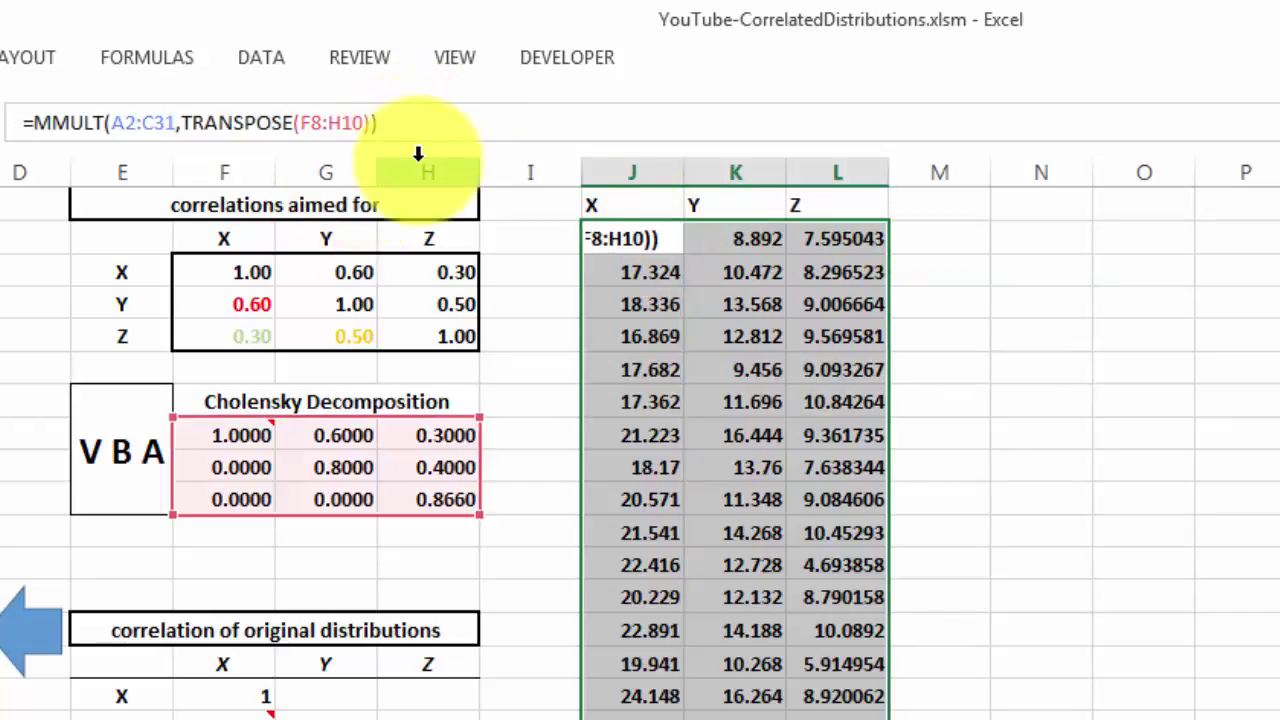
{"action": "key", "text": "ctrl+shift+Return"}
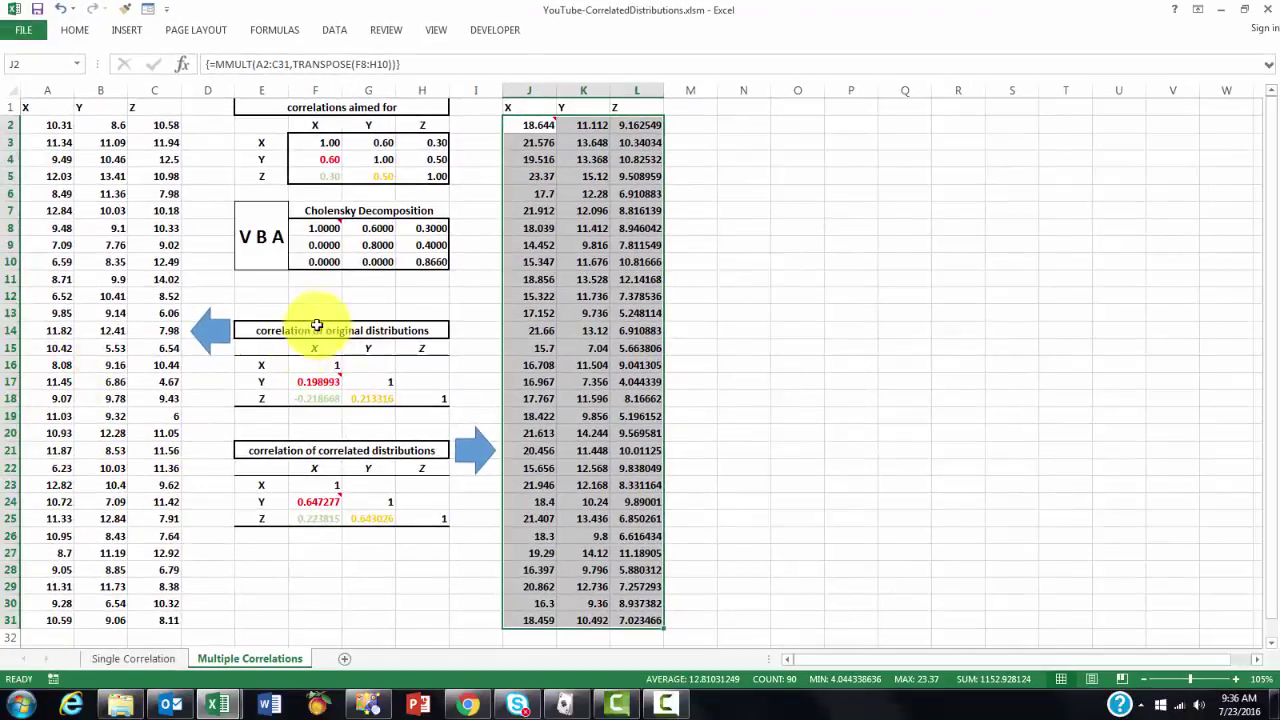
{"action": "mouse_move", "coordinate": [306, 383]}
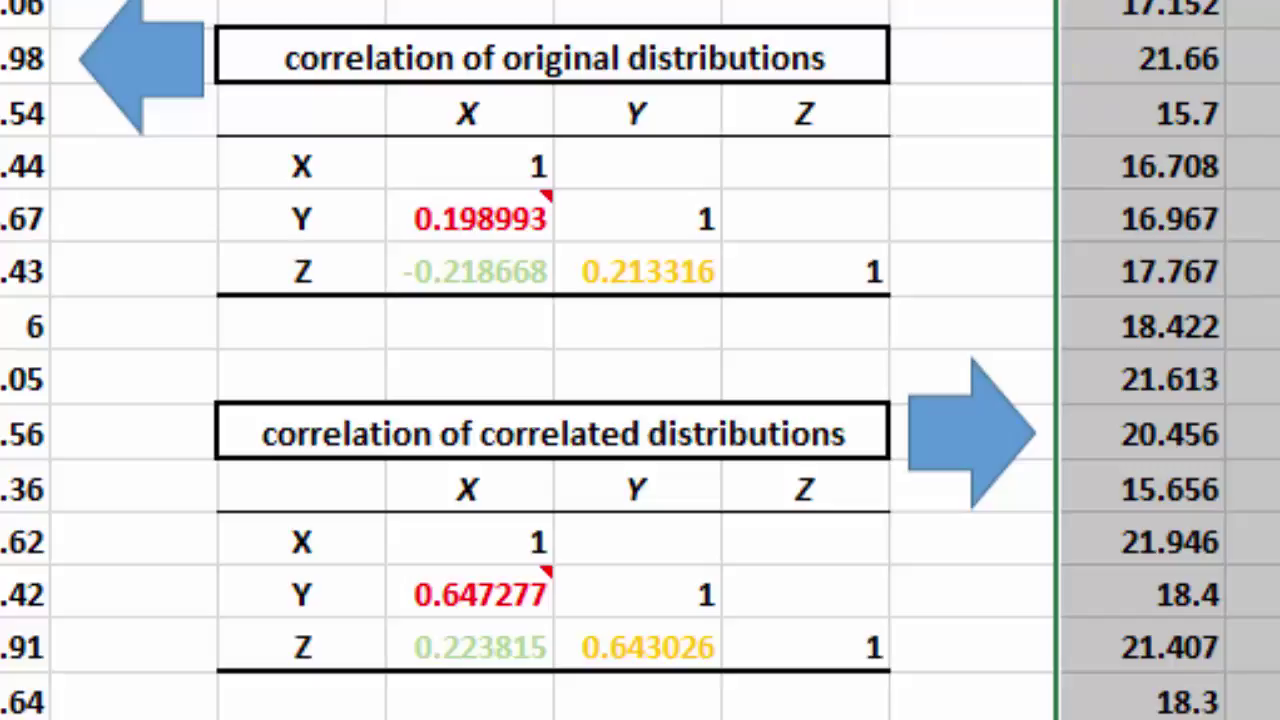
Recalculate five times until correlated values show 0.468413, 0.154055 and 0.493964
{"action": "key", "text": "F9"}
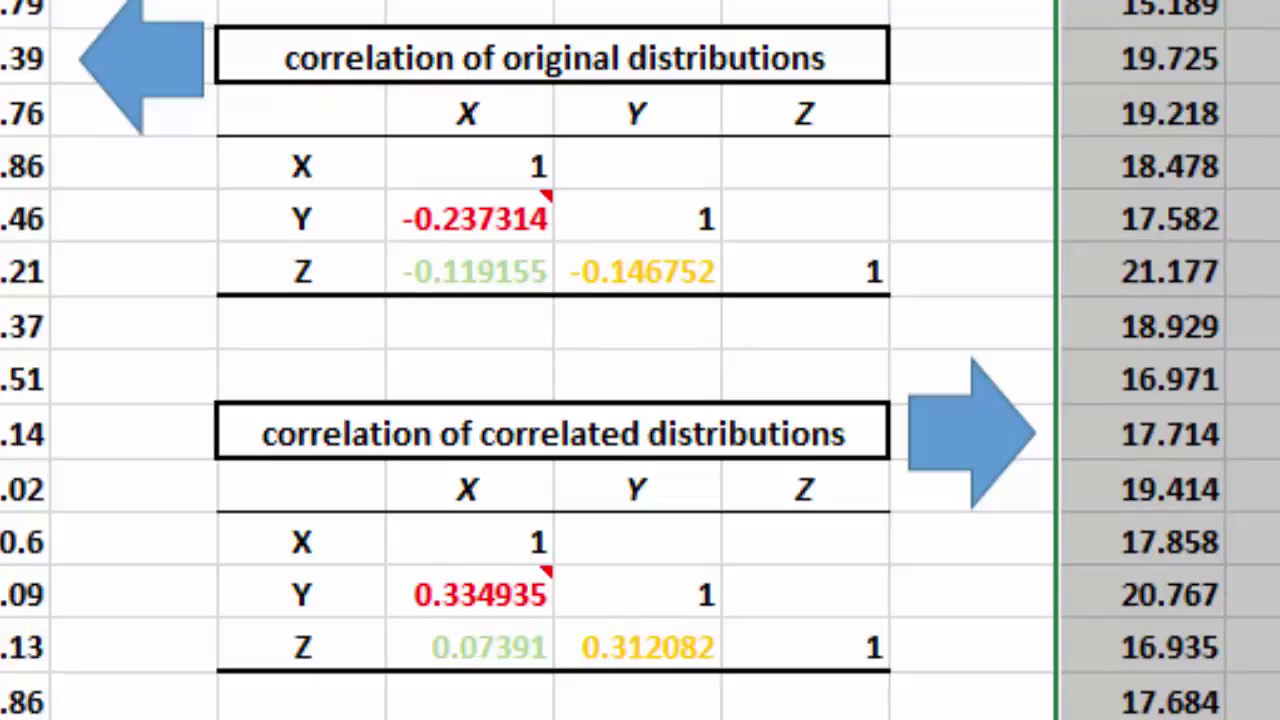
{"action": "key", "text": "F9"}
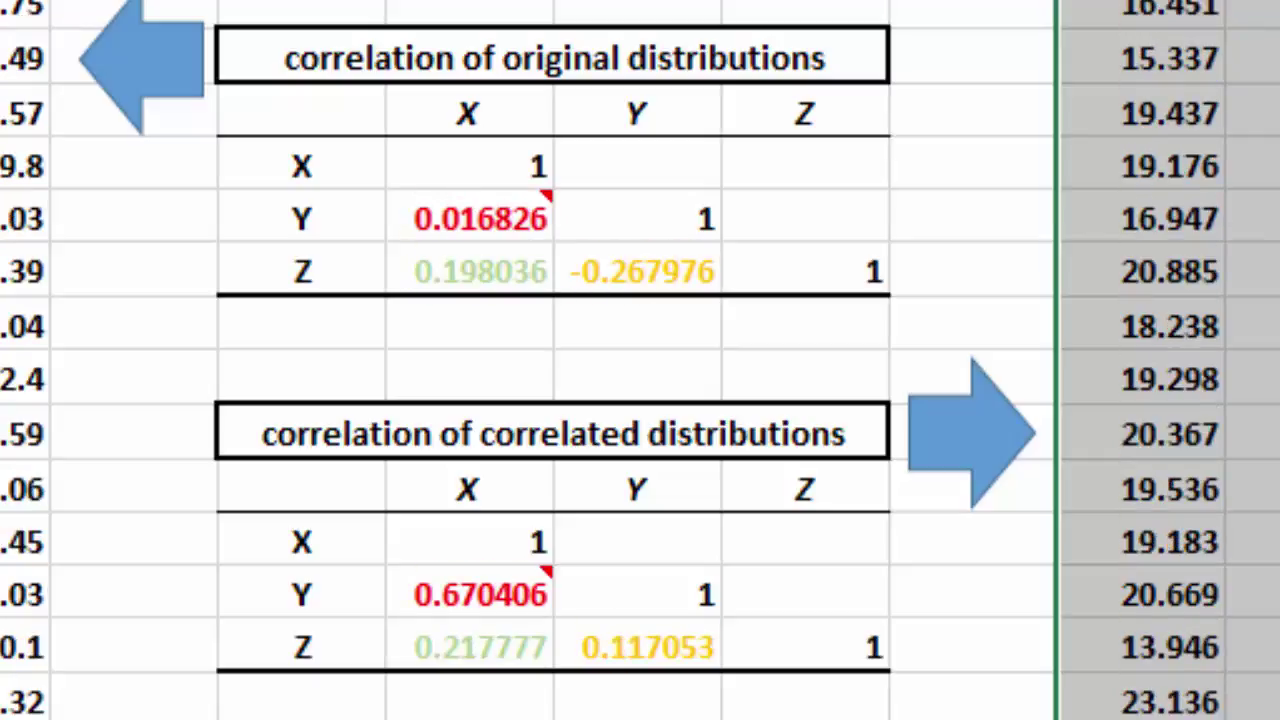
{"action": "key", "text": "F9"}
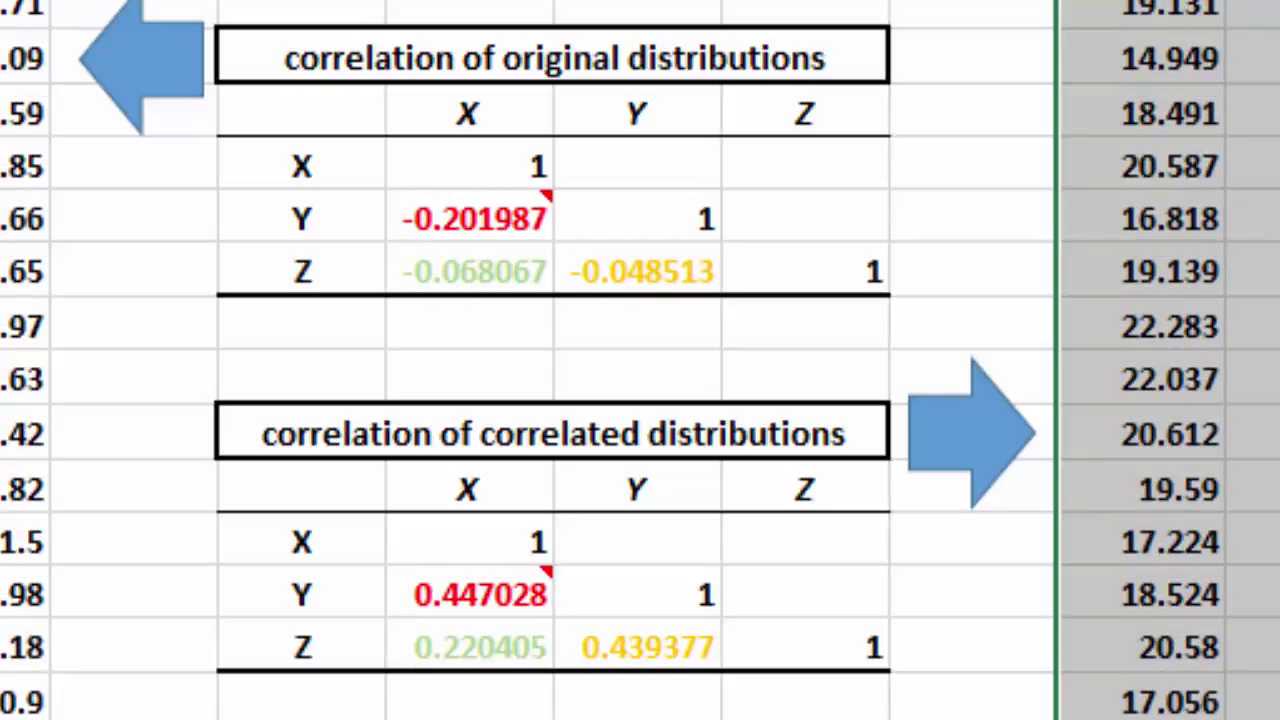
{"action": "key", "text": "F9"}
{"action": "key", "text": "F9"}
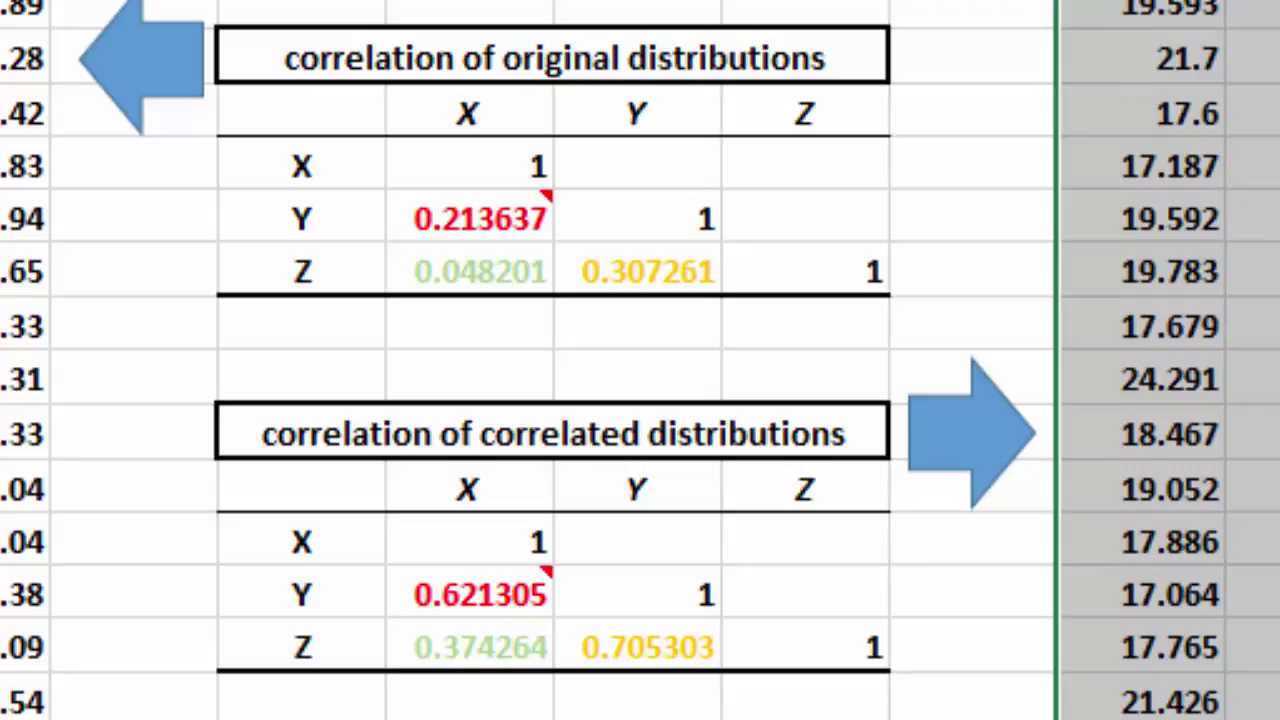
{"action": "key", "text": "F9"}
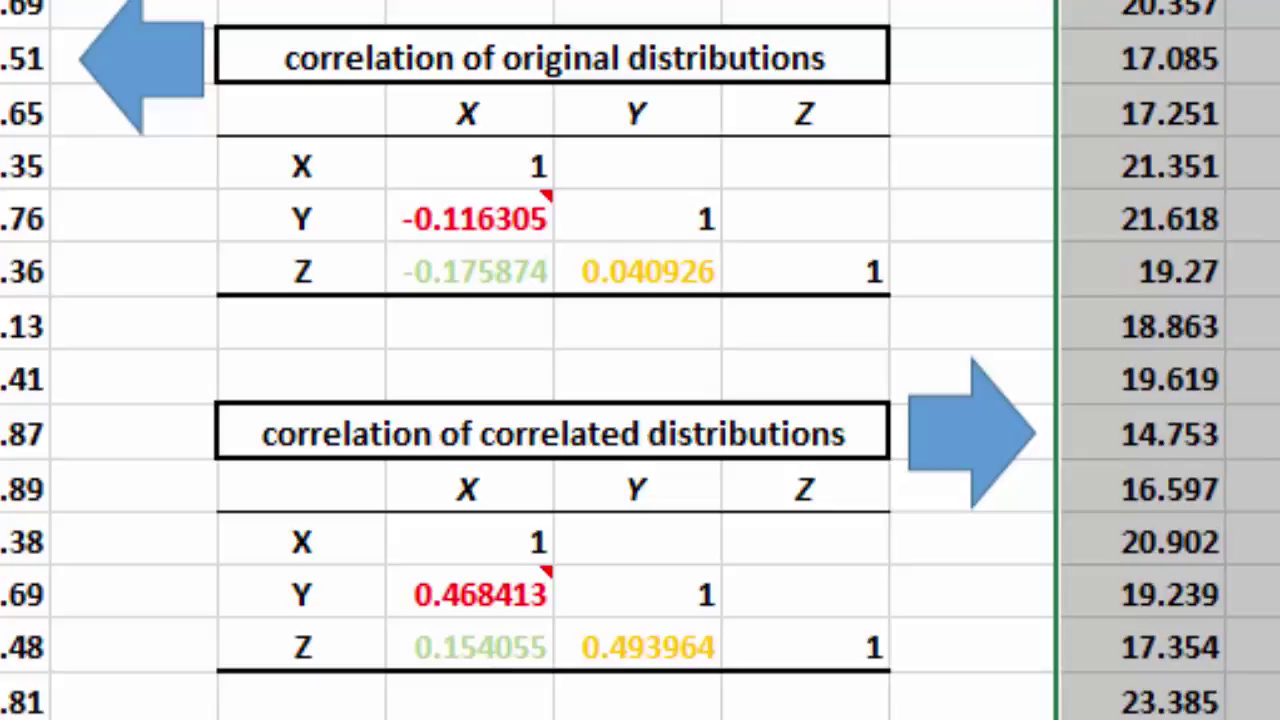